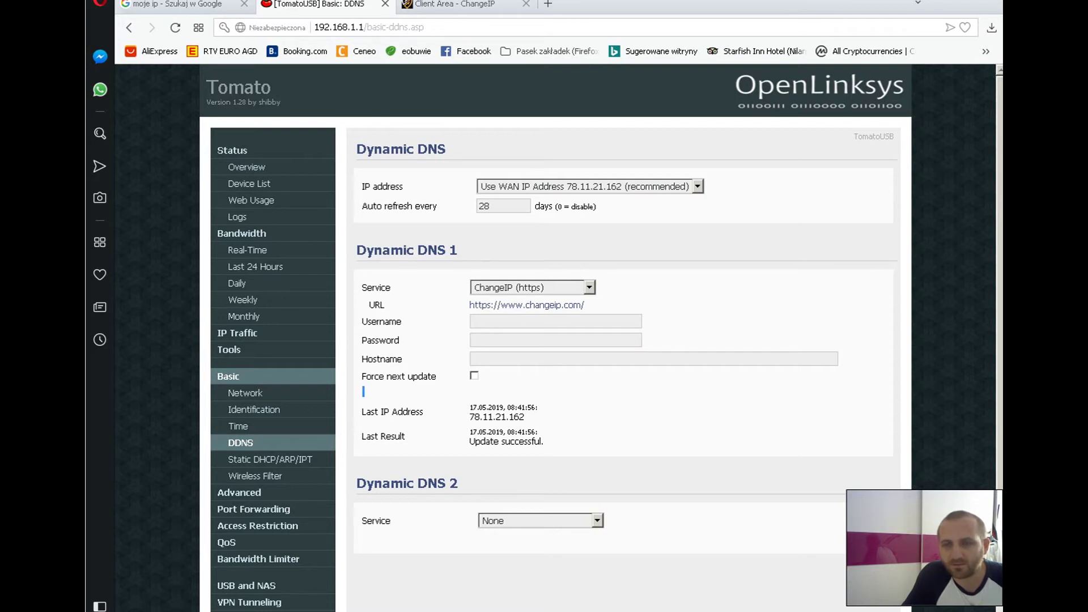
Leave Tomato's DDNS provider unchanged and open ChangeIP's Register page from the Account menu.
{"action": "left_click", "coordinate": [533, 288]}
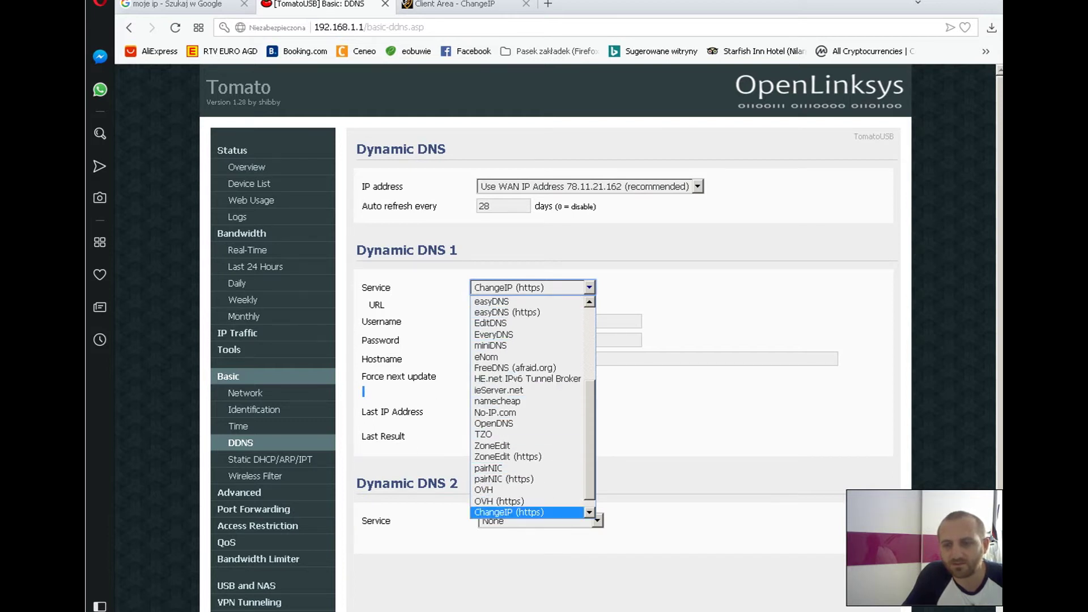
{"action": "key", "text": "Escape"}
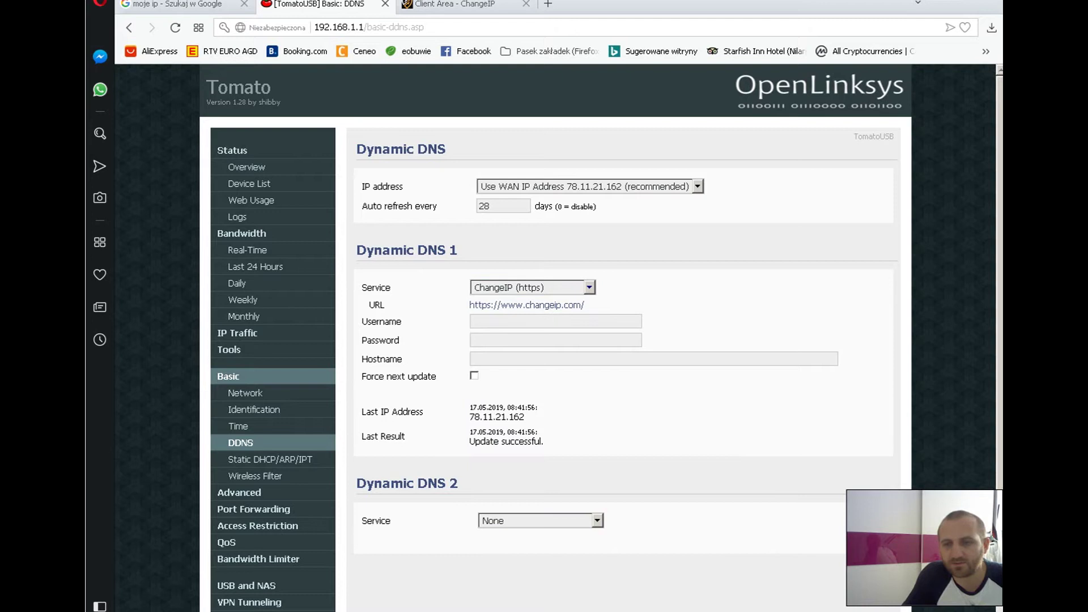
{"action": "left_click", "coordinate": [453, 4]}
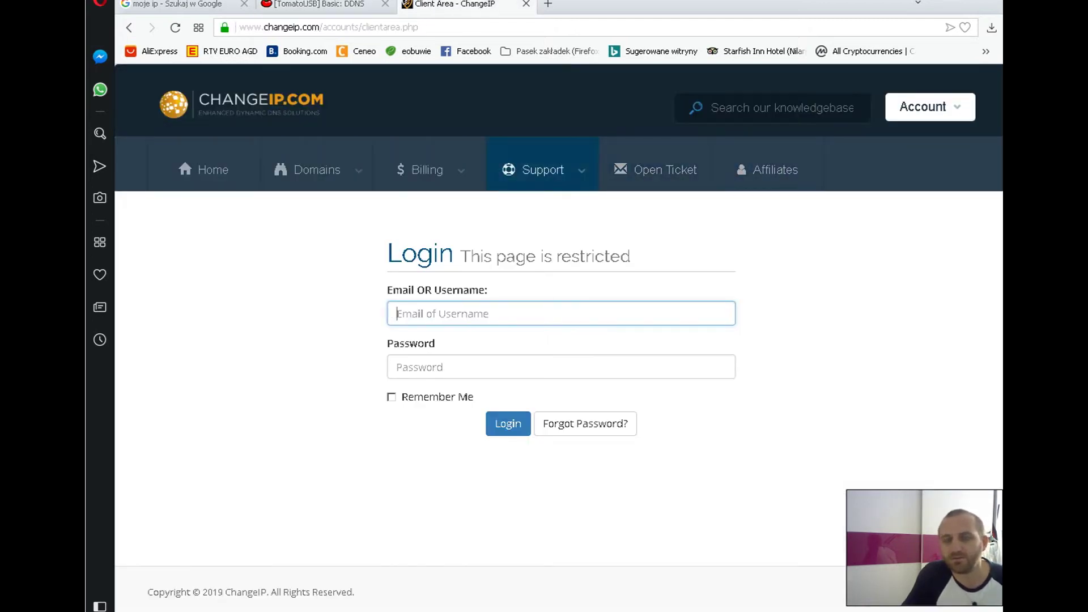
{"action": "left_click", "coordinate": [930, 107]}
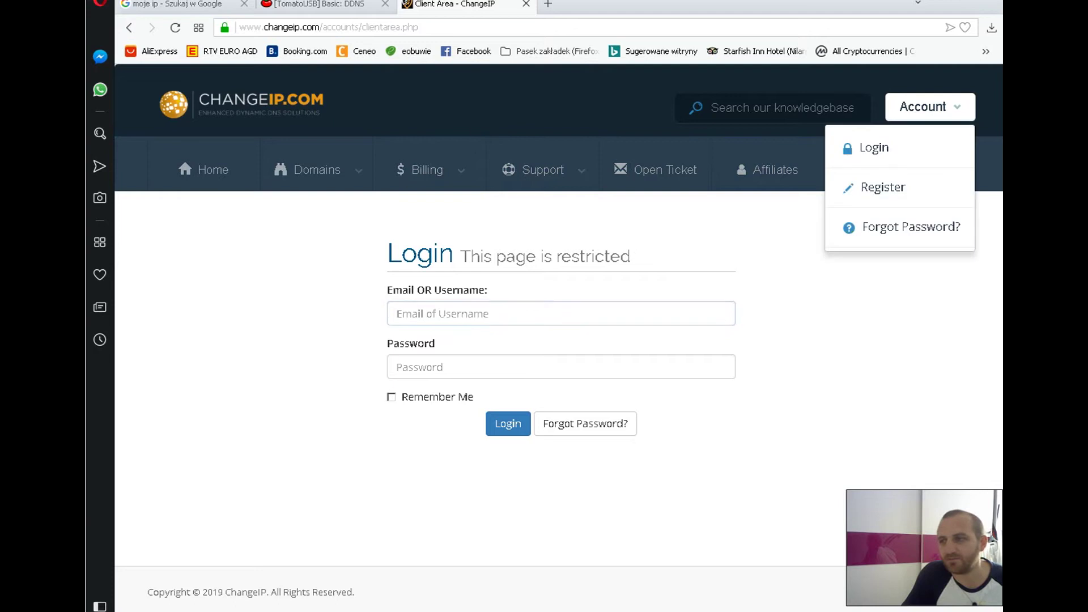
{"action": "left_click", "coordinate": [884, 185]}
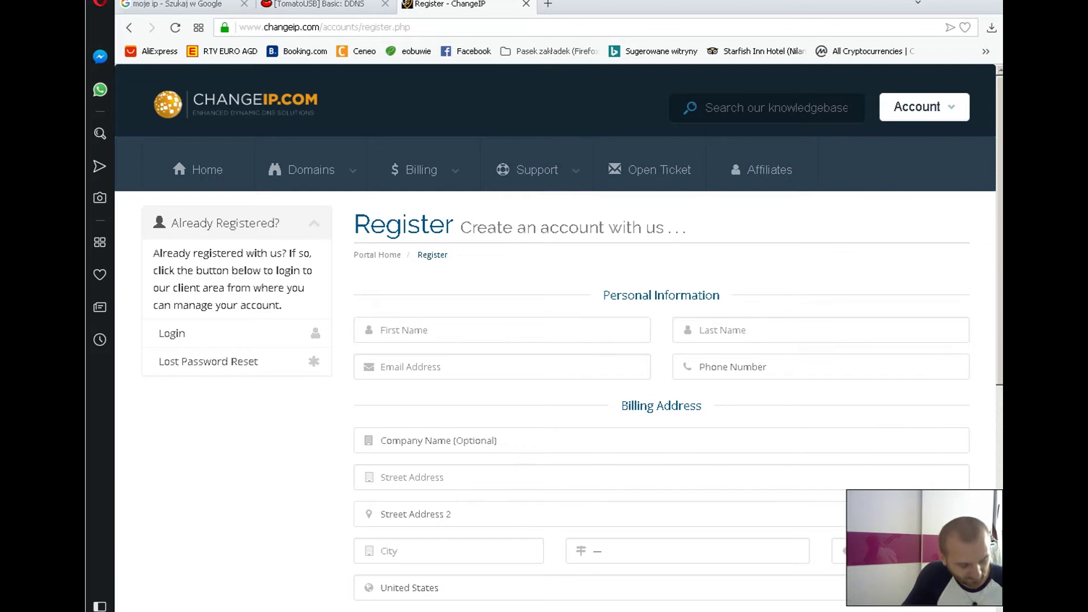
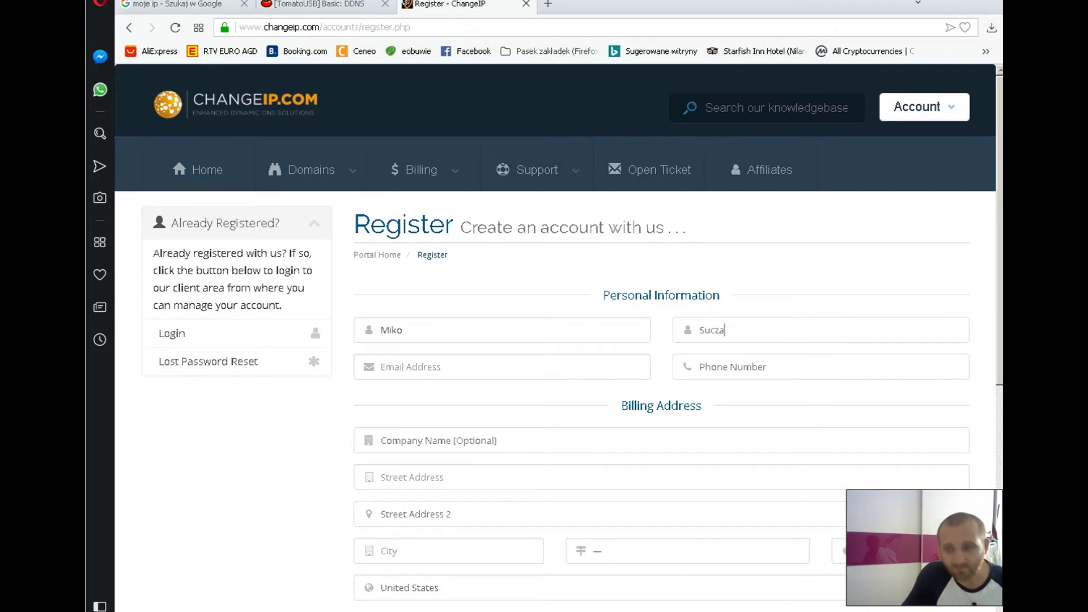
Enter the first and last name and accept the suggested e-mail address.
{"action": "key", "text": "Tab"}
{"action": "key", "text": "Down"}
{"action": "key", "text": "Down"}
{"action": "key", "text": "Return"}
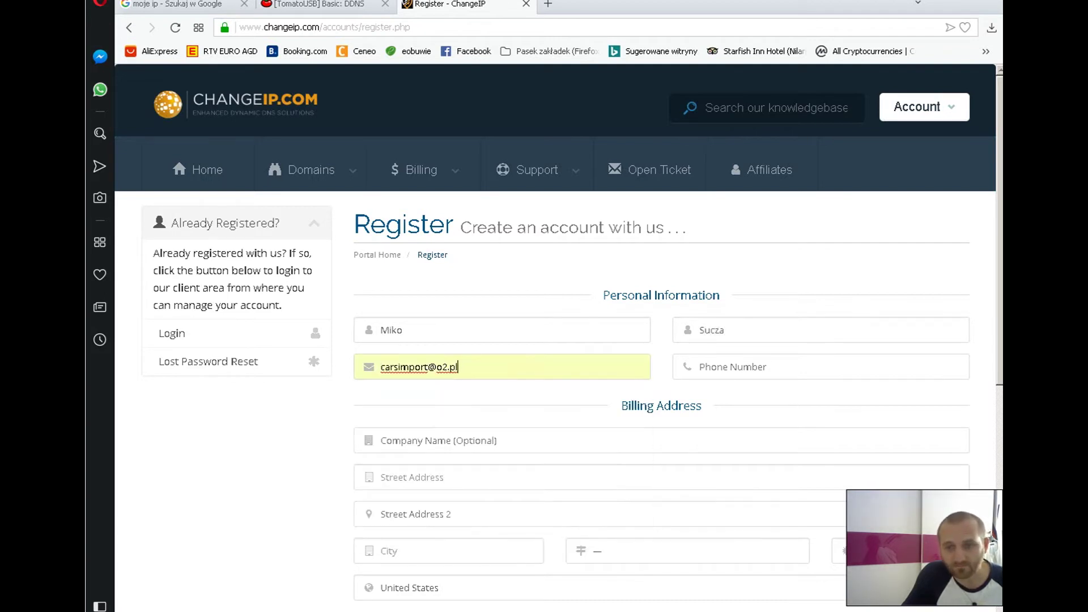
Enter the phone number with the 0048 country prefix.
{"action": "key", "text": "Tab"}
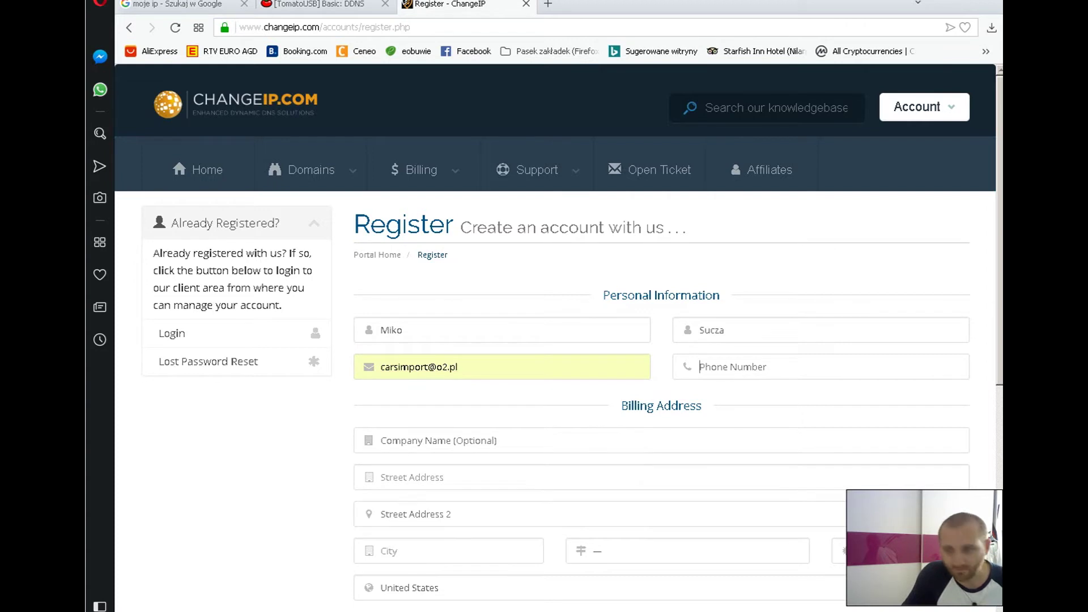
{"action": "scroll", "coordinate": [555, 340], "scroll_direction": "down", "scroll_amount": 3}
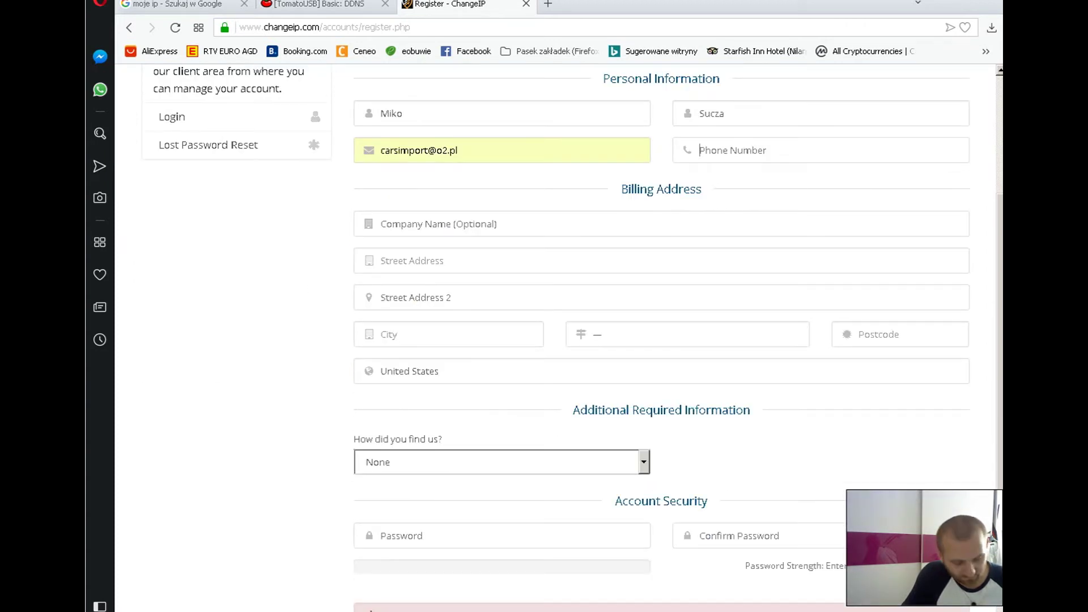
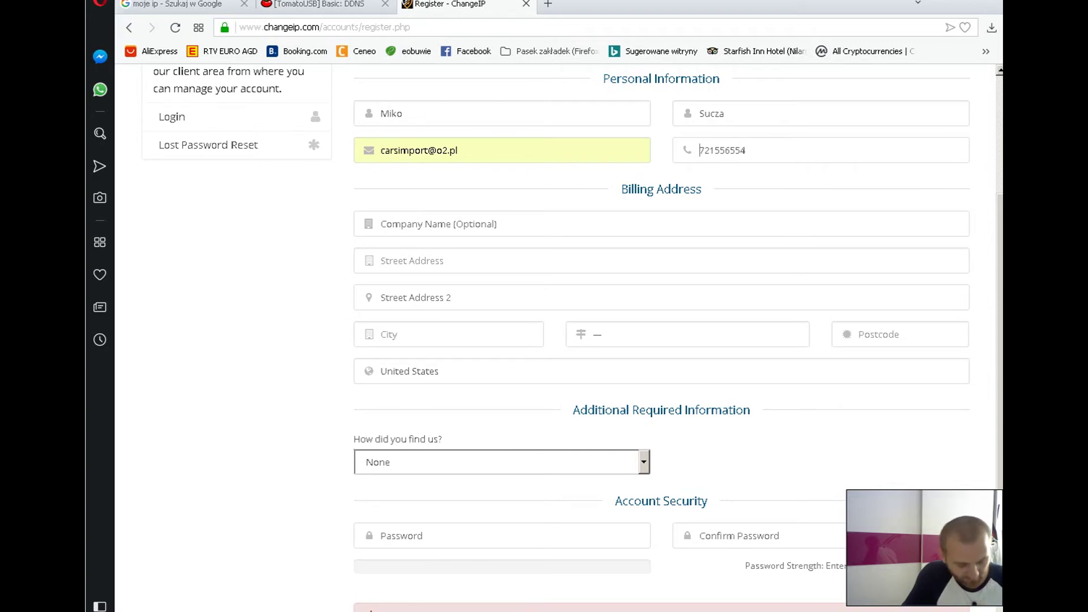
{"action": "key", "text": "Home"}
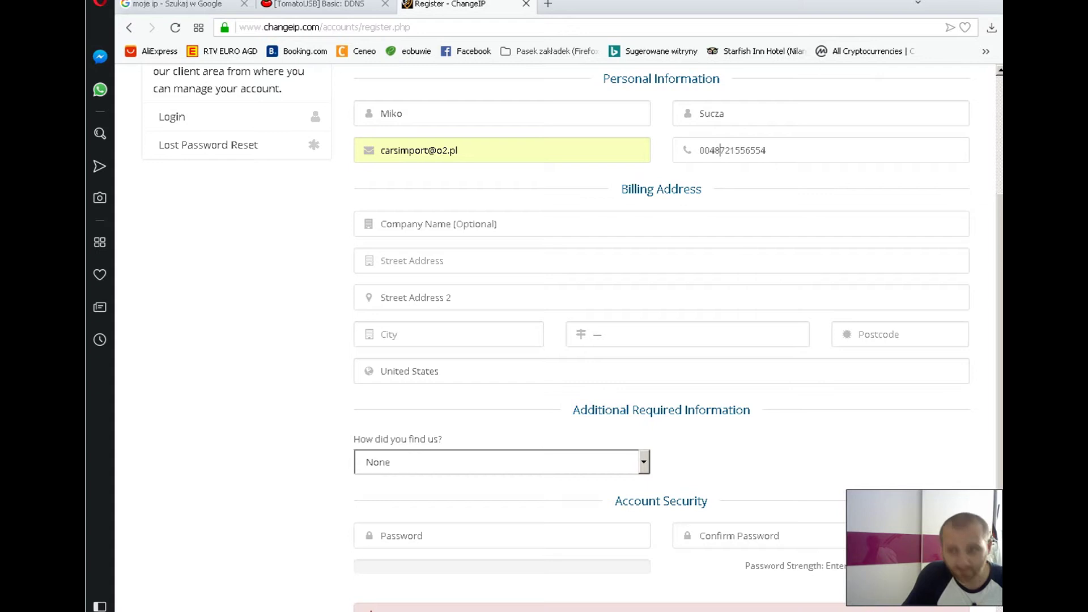
{"action": "key", "text": "Tab"}
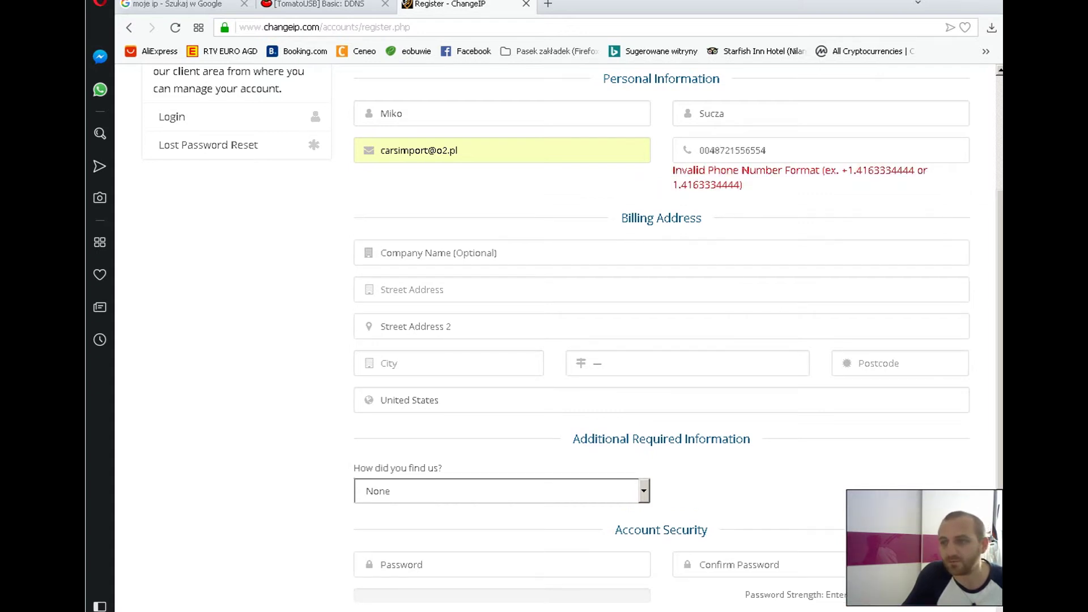
Try replacing the phone number's leading zeros with a plus sign.
{"action": "key", "text": "BackSpace"}
{"action": "key", "text": "BackSpace"}
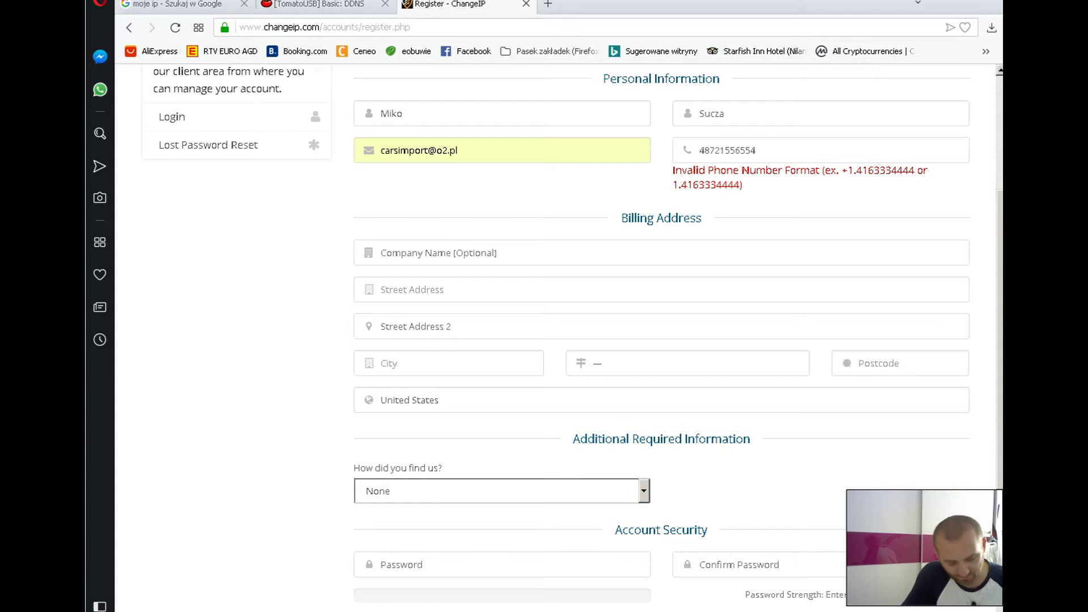
{"action": "type", "text": "+"}
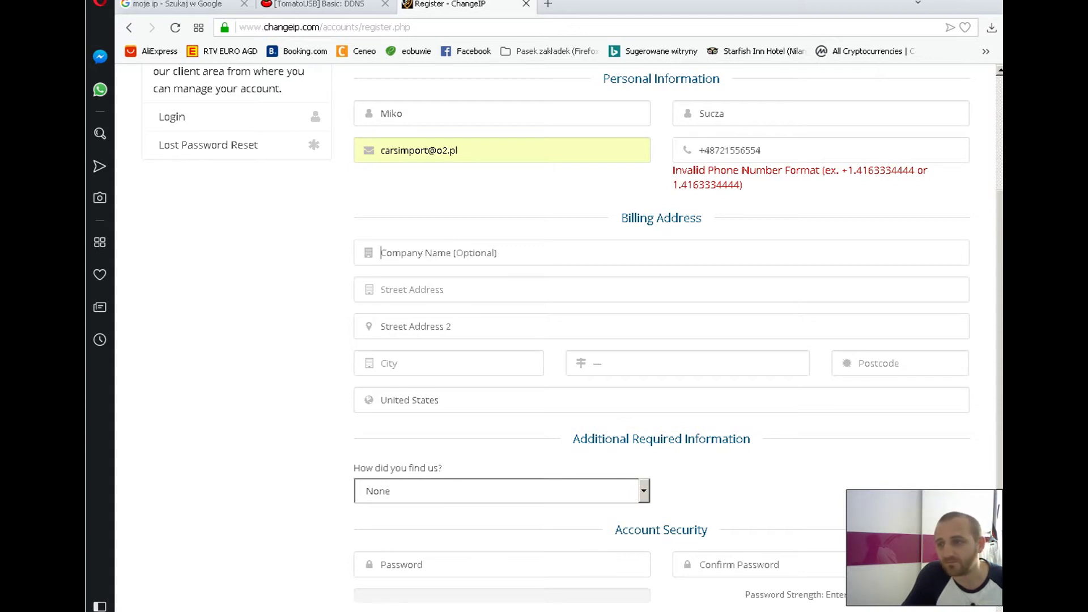
{"action": "key", "text": "ctrl+a"}
{"action": "key", "text": "BackSpace"}
{"action": "key", "text": "ctrl+z"}
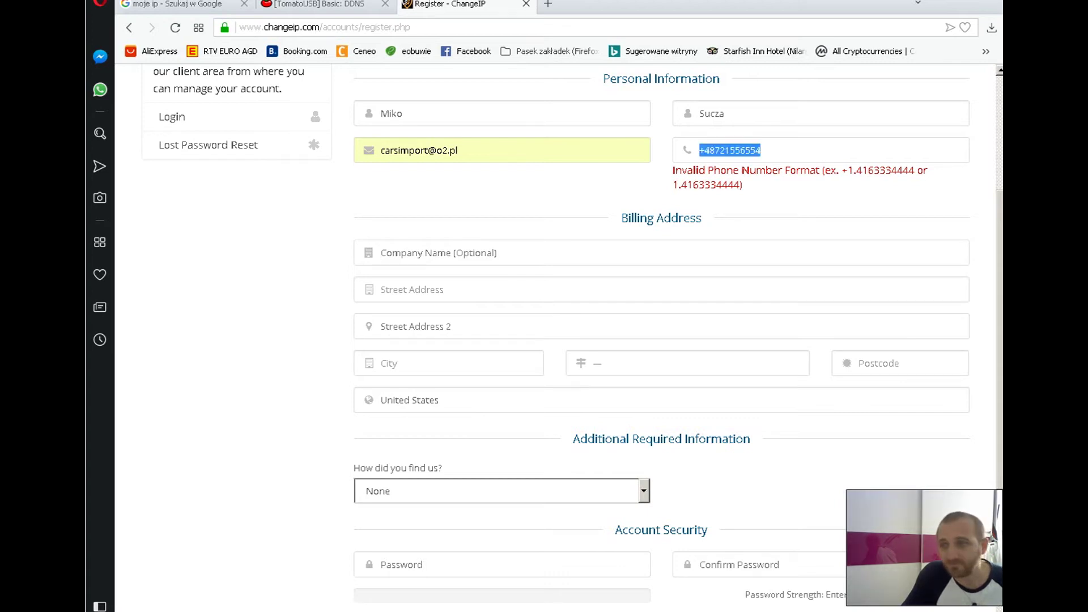
{"action": "key", "text": "Right"}
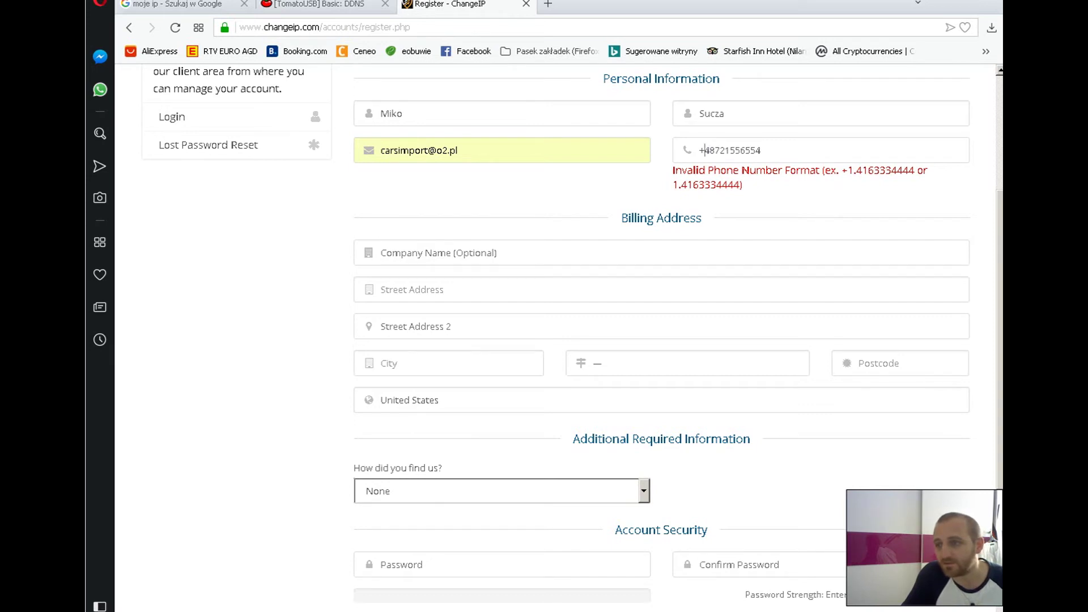
{"action": "left_click", "coordinate": [704, 151]}
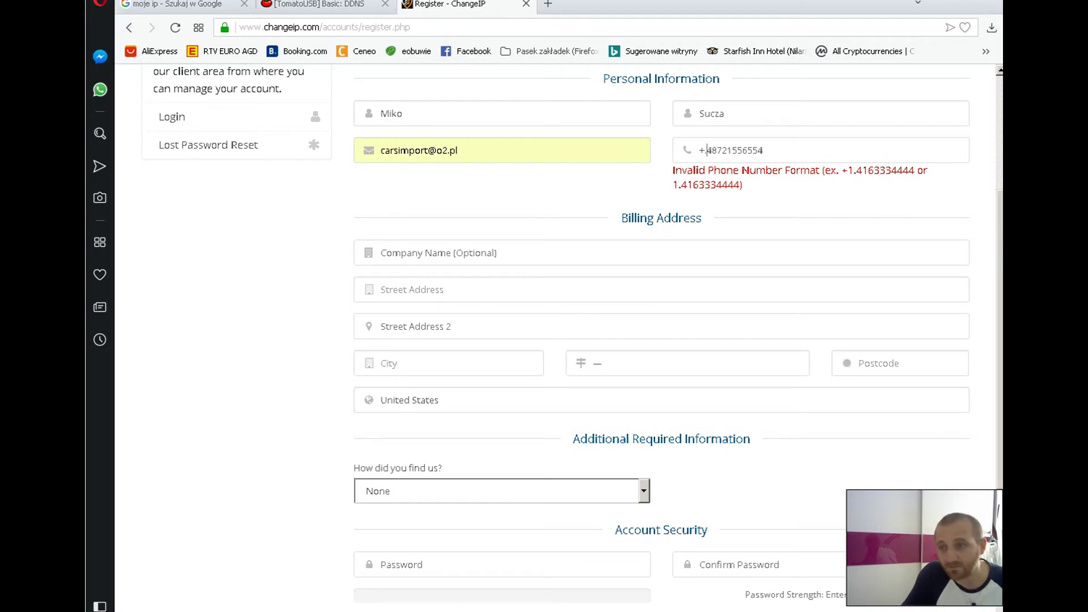
Re-enter the phone number in the site's example dotted format, +1.4163334444.
{"action": "left_click", "coordinate": [380, 253]}
{"action": "left_click", "coordinate": [762, 151]}
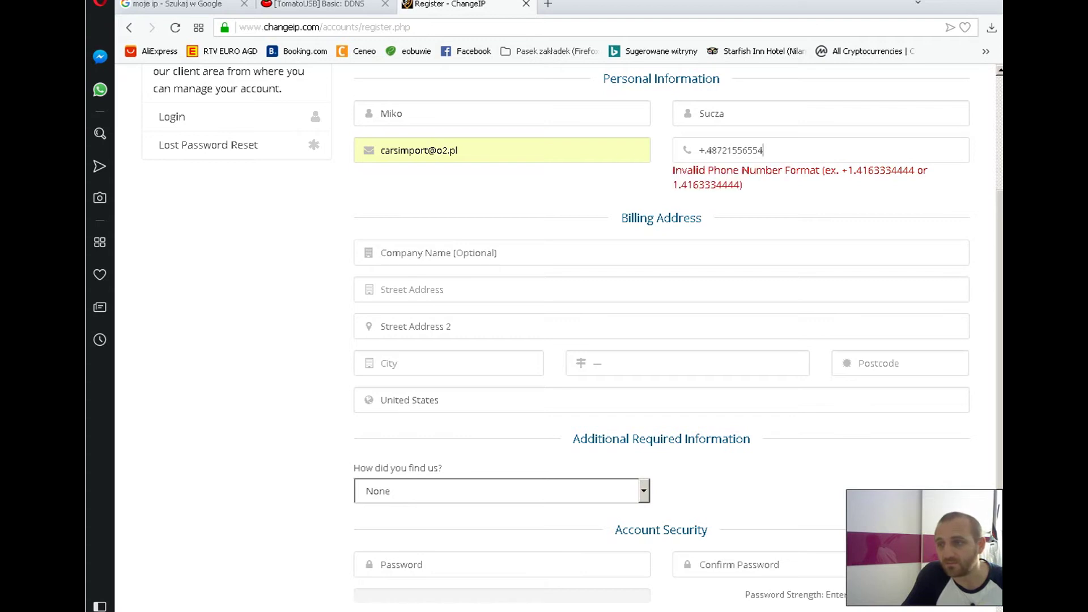
{"action": "key", "text": "BackSpace"}
{"action": "key", "text": "BackSpace"}
{"action": "key", "text": "BackSpace"}
{"action": "key", "text": "BackSpace"}
{"action": "key", "text": "BackSpace"}
{"action": "key", "text": "BackSpace"}
{"action": "key", "text": "BackSpace"}
{"action": "key", "text": "BackSpace"}
{"action": "key", "text": "BackSpace"}
{"action": "key", "text": "BackSpace"}
{"action": "key", "text": "BackSpace"}
{"action": "key", "text": "BackSpace"}
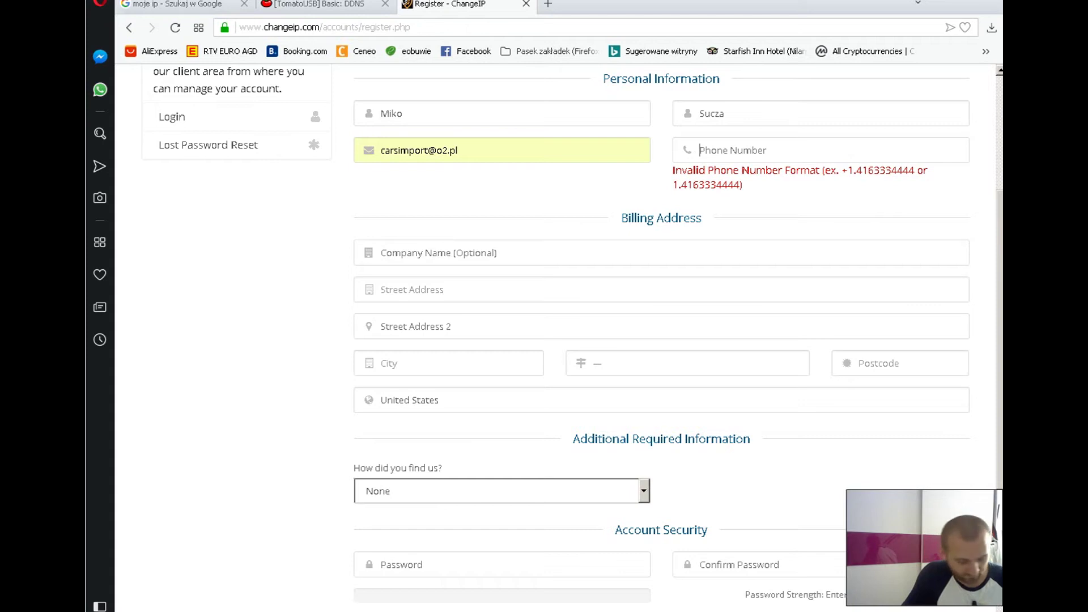
{"action": "type", "text": "+1.3"}
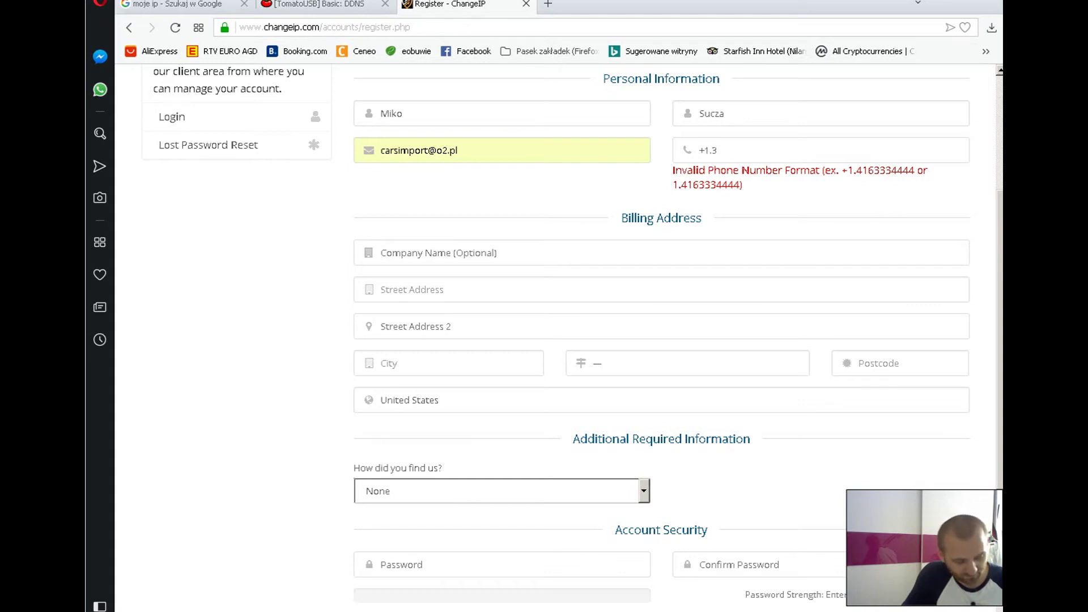
{"action": "key", "text": "BackSpace"}
{"action": "type", "text": "4"}
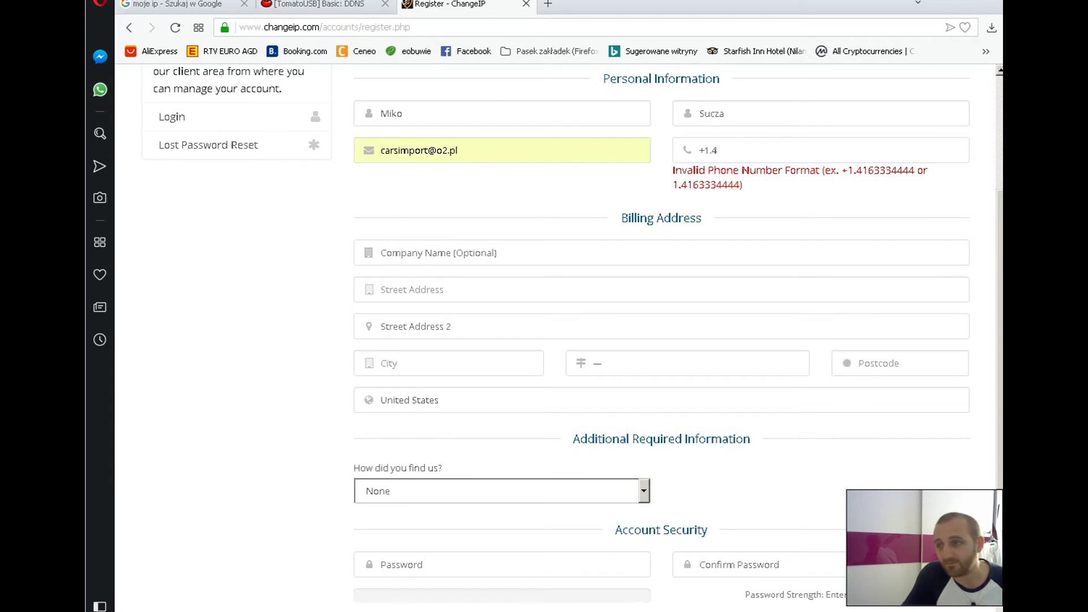
{"action": "type", "text": "16333"}
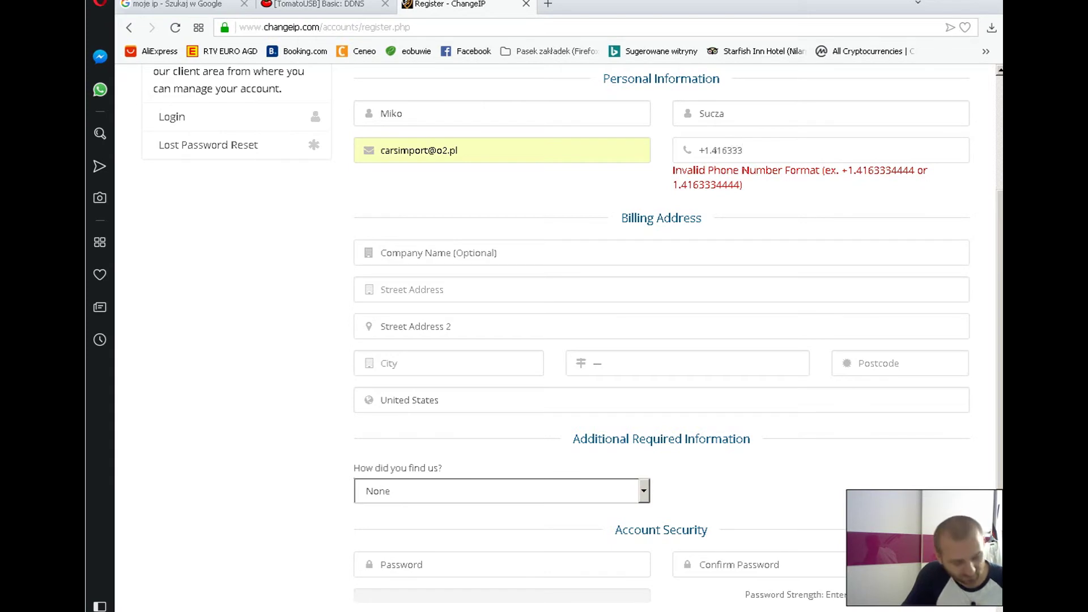
{"action": "type", "text": "4444"}
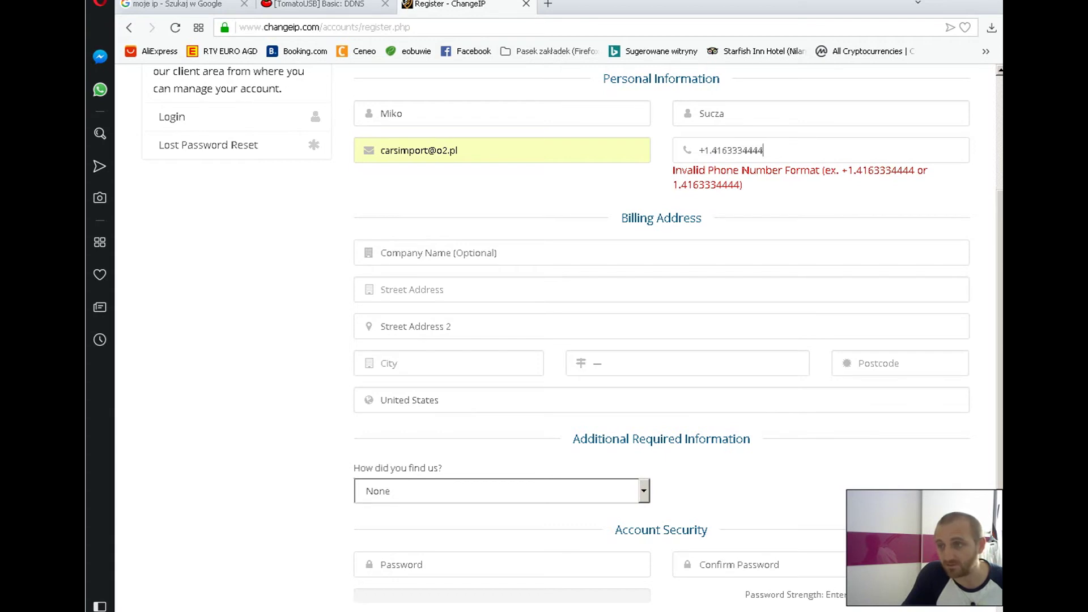
{"action": "key", "text": "Tab"}
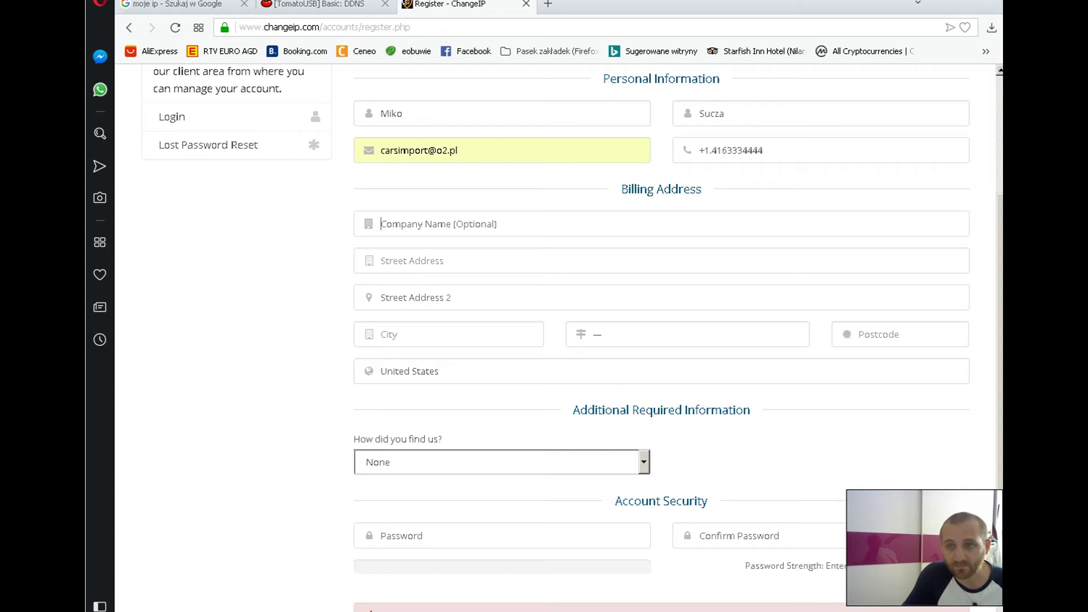
Enter a company name and fill the street address from a saved entry.
{"action": "type", "text": "kutfa"}
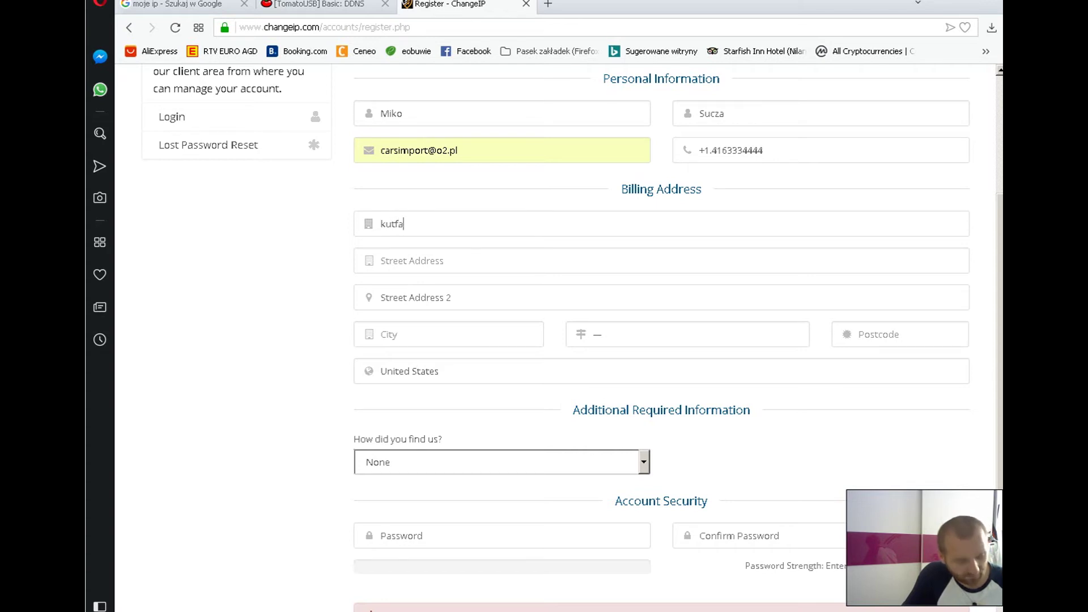
{"action": "key", "text": "Tab"}
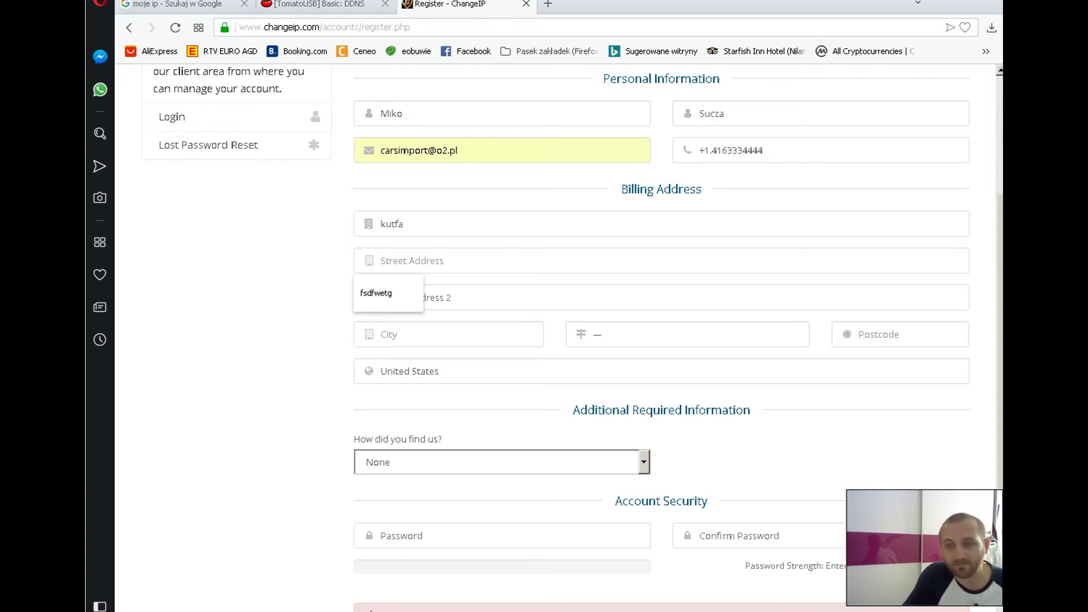
{"action": "key", "text": "Down"}
{"action": "key", "text": "Tab"}
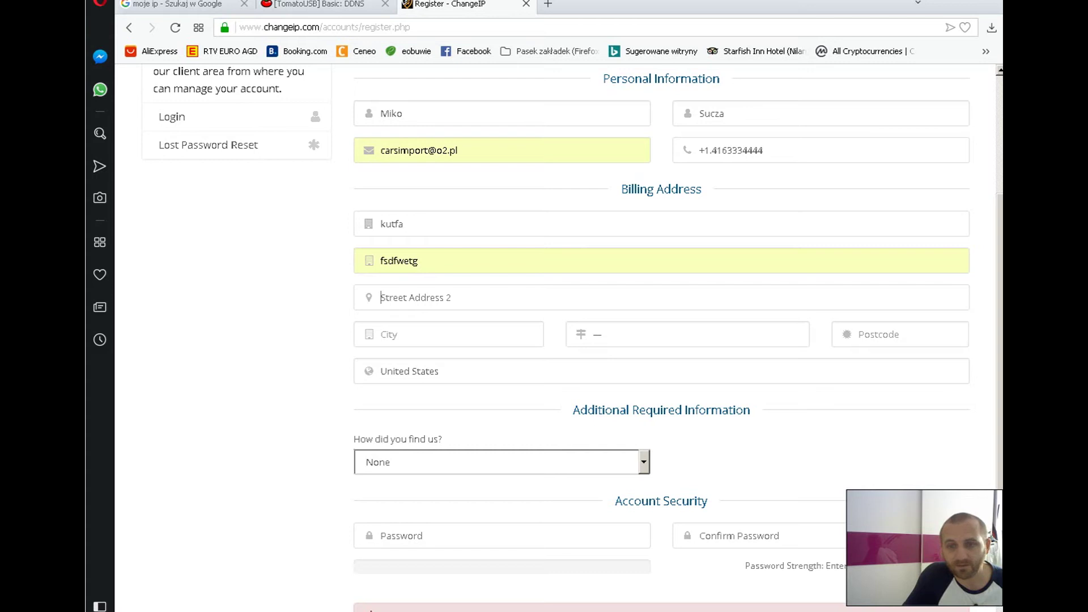
Type the city and leave the State field blank.
{"action": "key", "text": "Tab"}
{"action": "key", "text": "Down"}
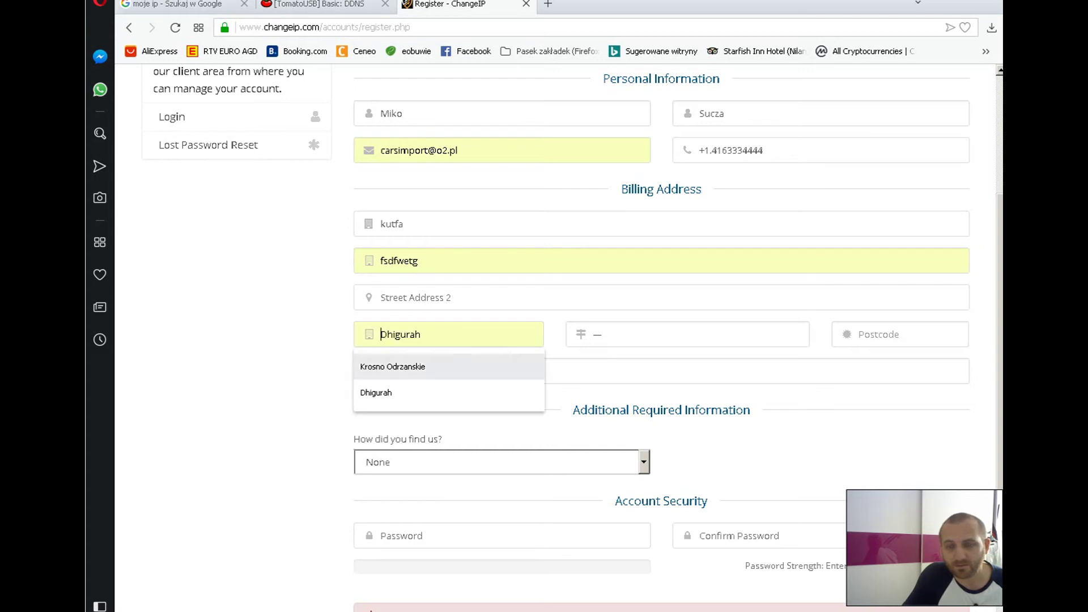
{"action": "key", "text": "Down"}
{"action": "key", "text": "Up"}
{"action": "key", "text": "Up"}
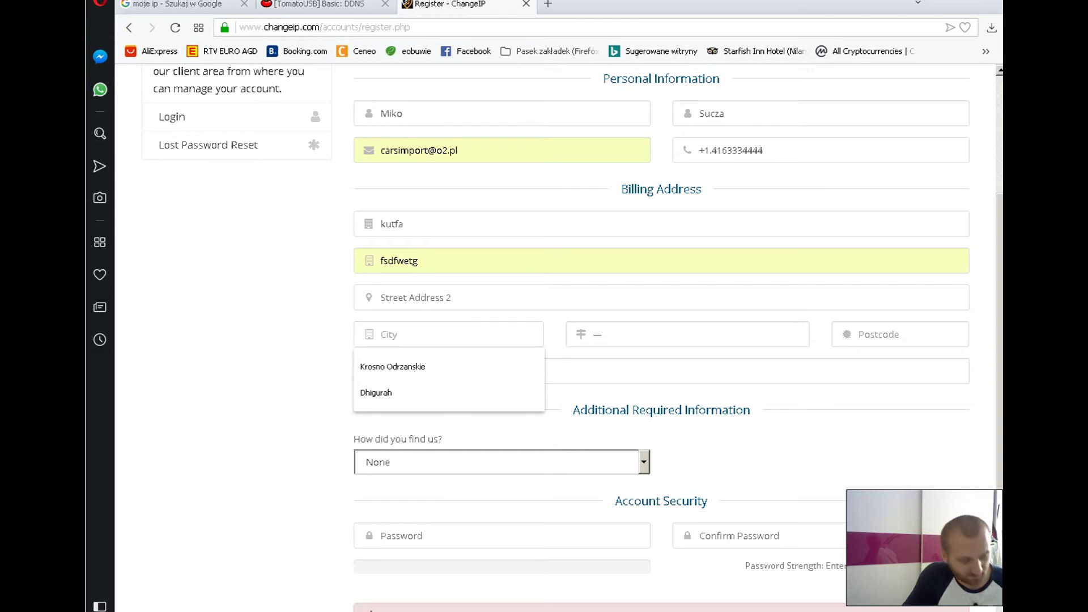
{"action": "type", "text": "po"}
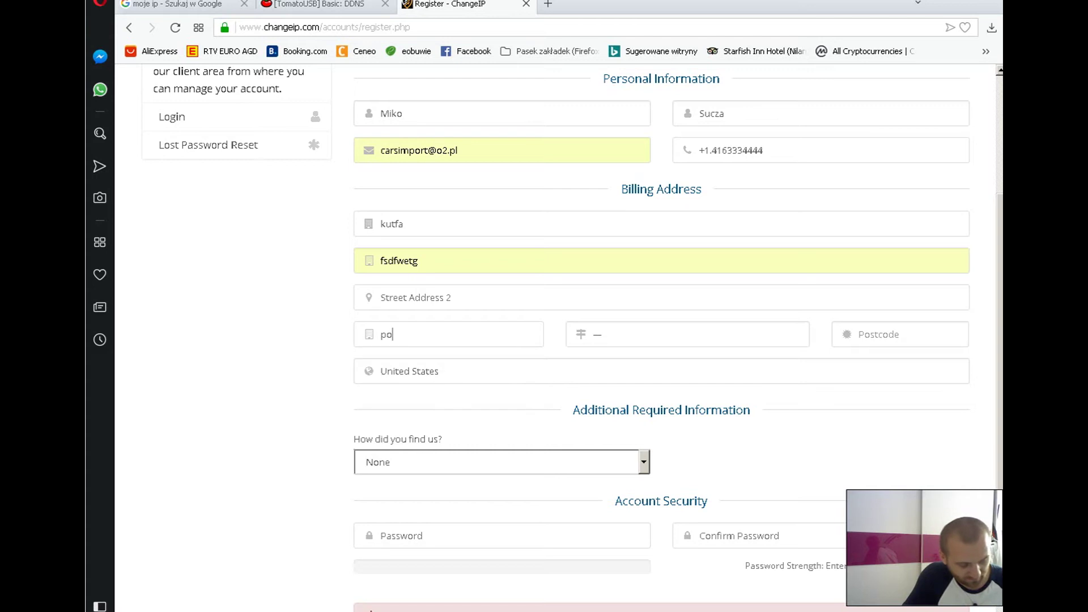
{"action": "type", "text": "znan"}
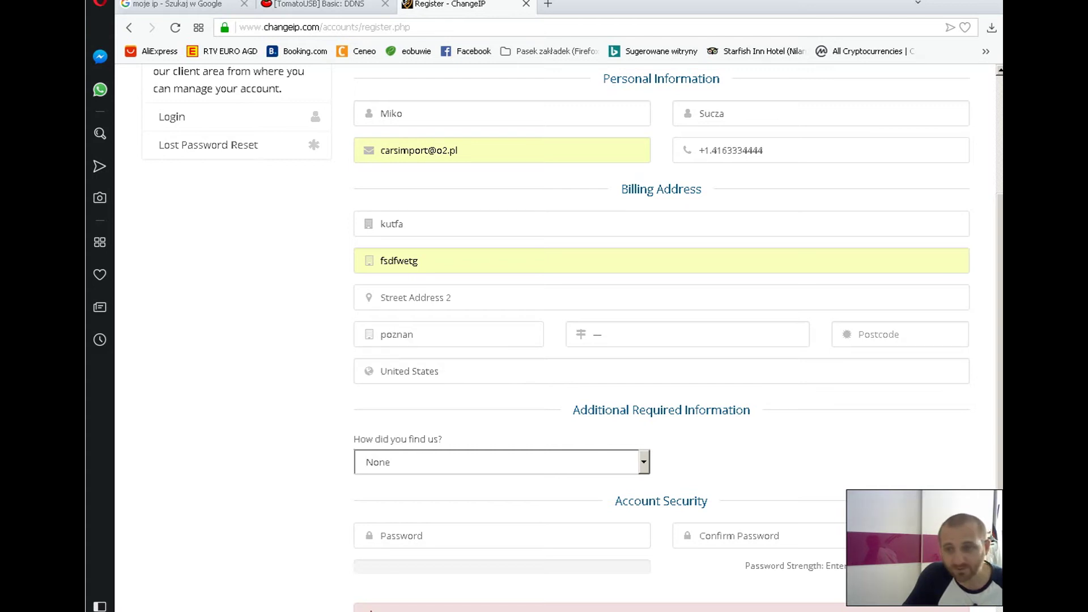
{"action": "key", "text": "Tab"}
{"action": "key", "text": "alt+Down"}
{"action": "key", "text": "Down"}
{"action": "key", "text": "Down"}
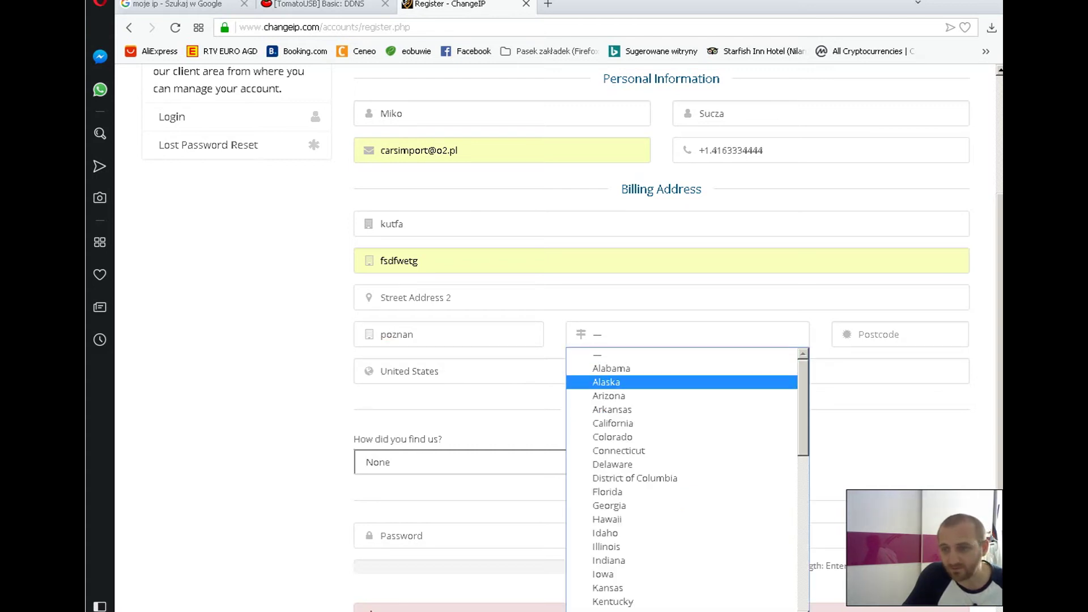
{"action": "key", "text": "Up"}
{"action": "key", "text": "Up"}
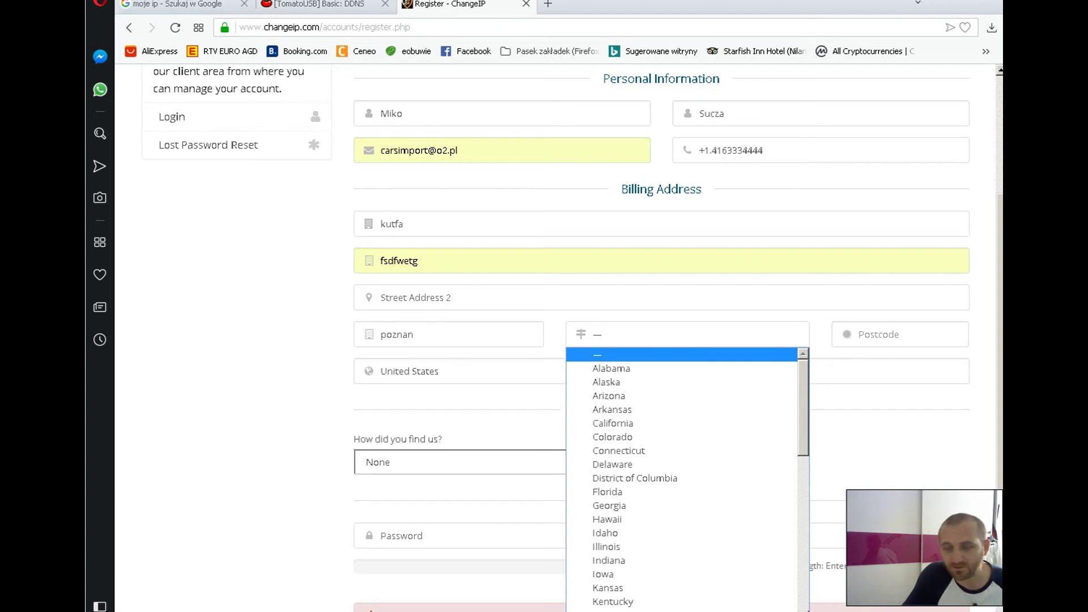
{"action": "left_click", "coordinate": [381, 297]}
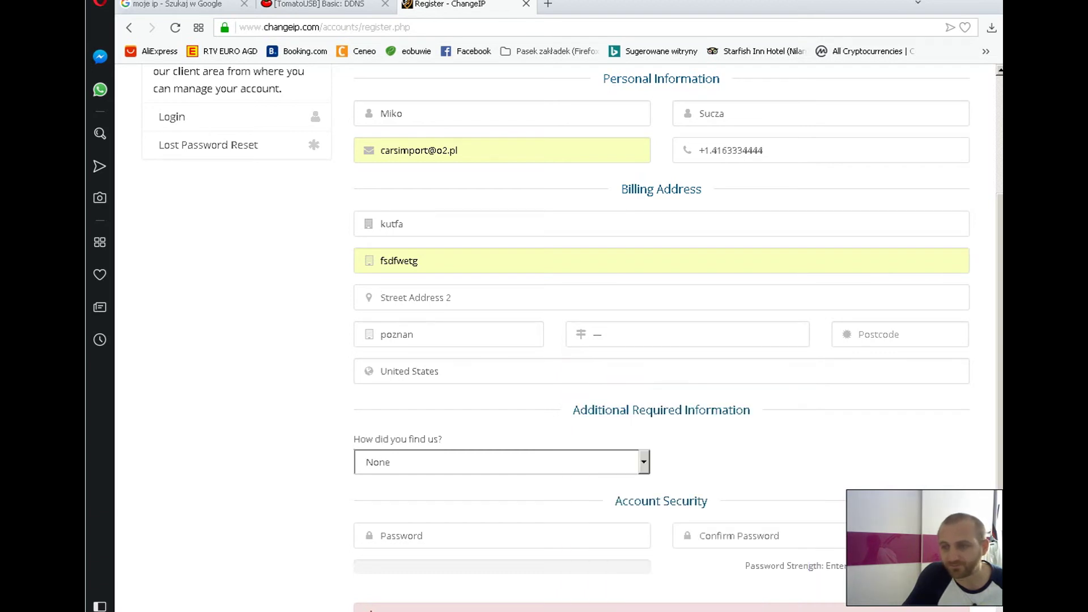
Fill the postcode from the saved suggestion.
{"action": "left_click", "coordinate": [900, 334]}
{"action": "key", "text": "Down"}
{"action": "key", "text": "Return"}
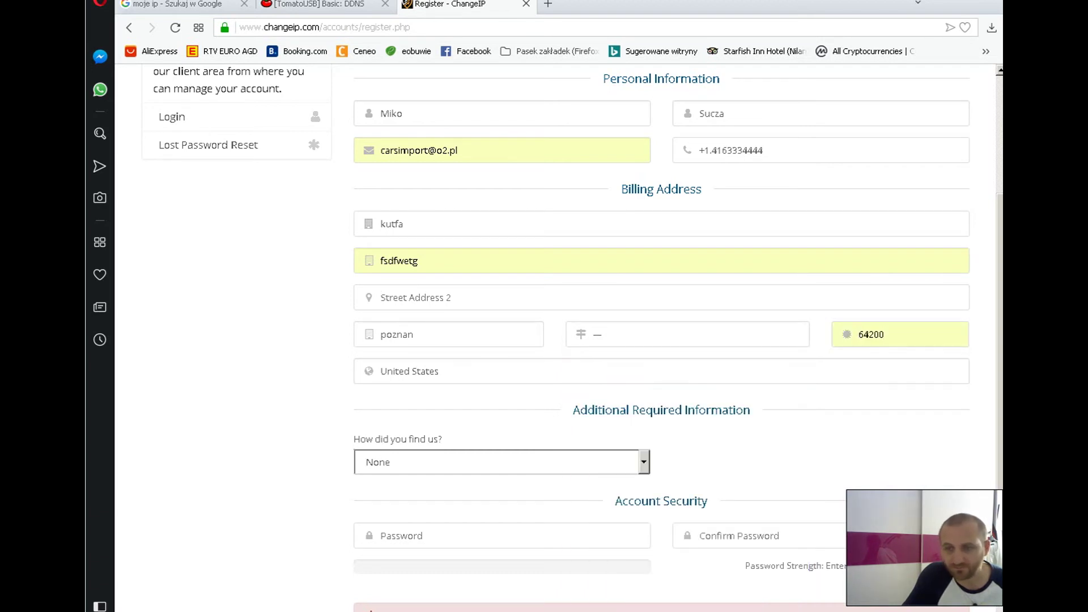
{"action": "key", "text": "Tab"}
{"action": "key", "text": "alt+Down"}
{"action": "key", "text": "Up"}
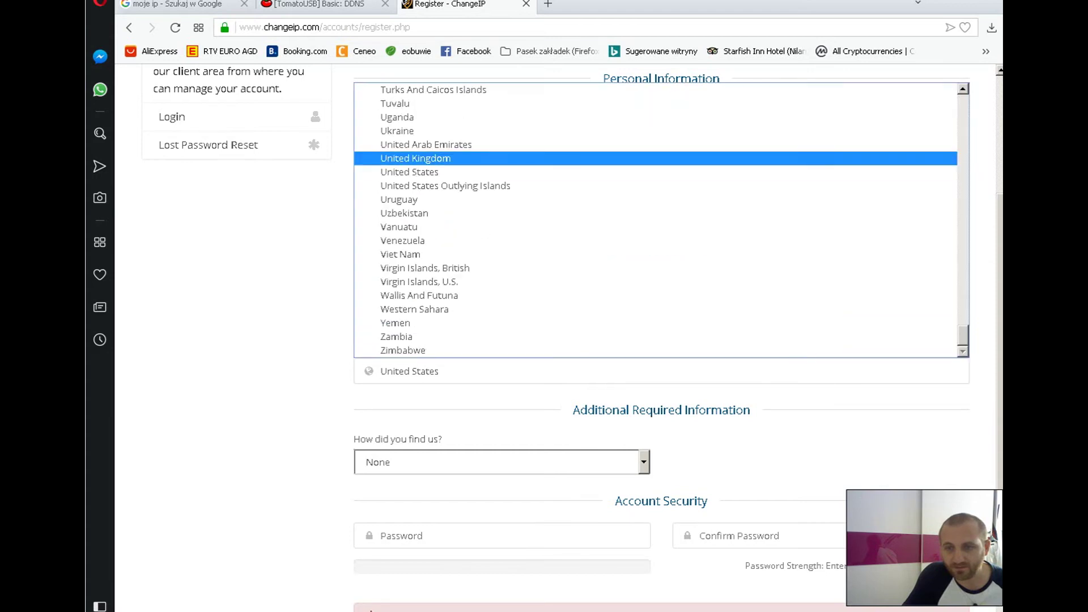
Set the country to Poland.
{"action": "scroll", "coordinate": [656, 220], "scroll_direction": "up", "scroll_amount": 6}
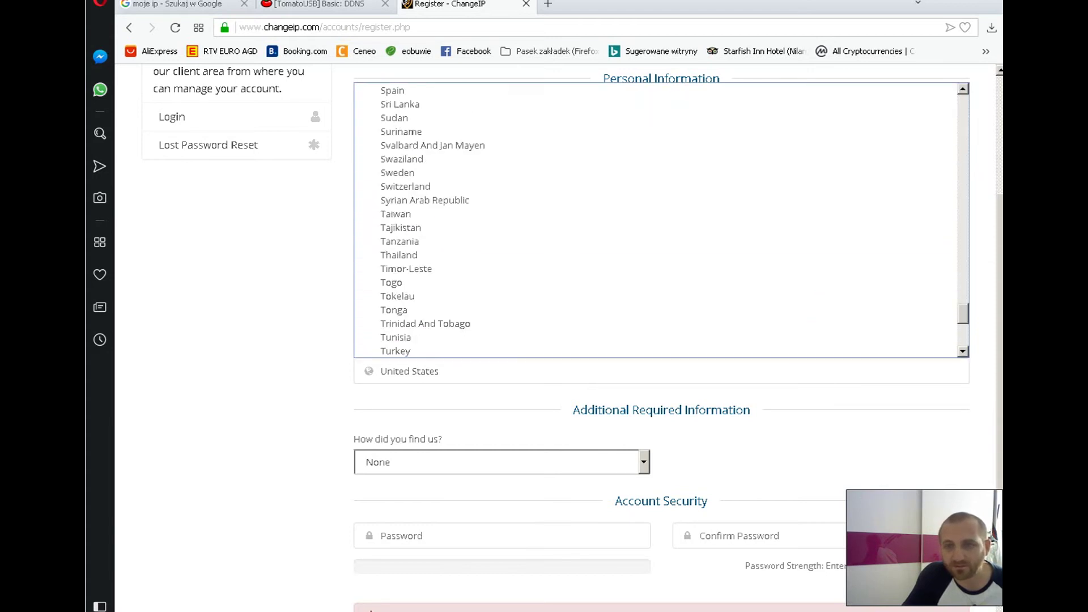
{"action": "scroll", "coordinate": [656, 220], "scroll_direction": "up", "scroll_amount": 20}
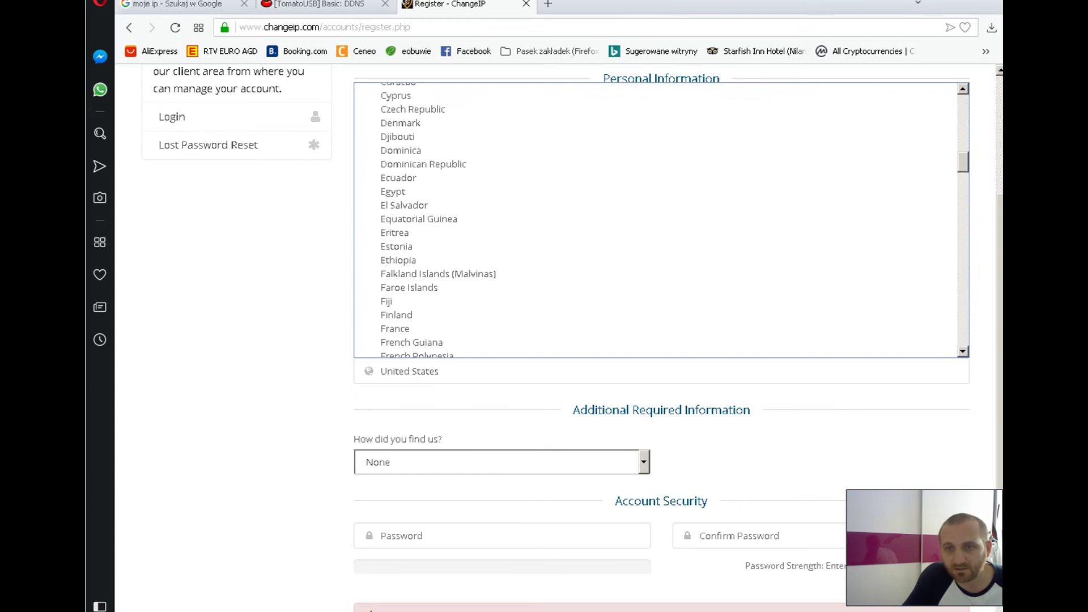
{"action": "scroll", "coordinate": [655, 220], "scroll_direction": "up", "scroll_amount": 4}
{"action": "scroll", "coordinate": [656, 220], "scroll_direction": "down", "scroll_amount": 11}
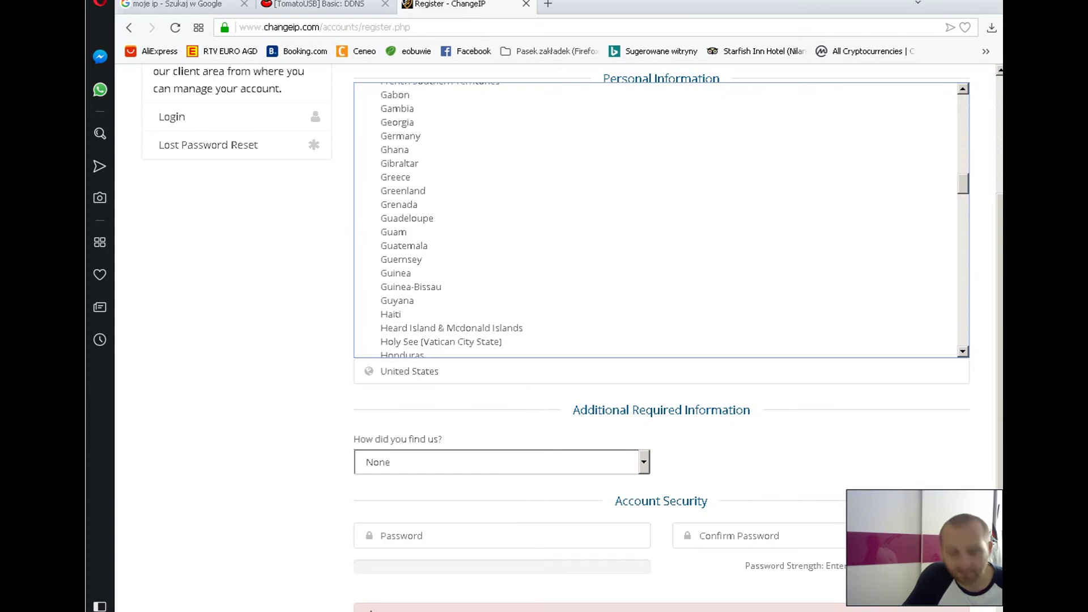
{"action": "key", "text": "p"}
{"action": "scroll", "coordinate": [656, 332], "scroll_direction": "down", "scroll_amount": 3}
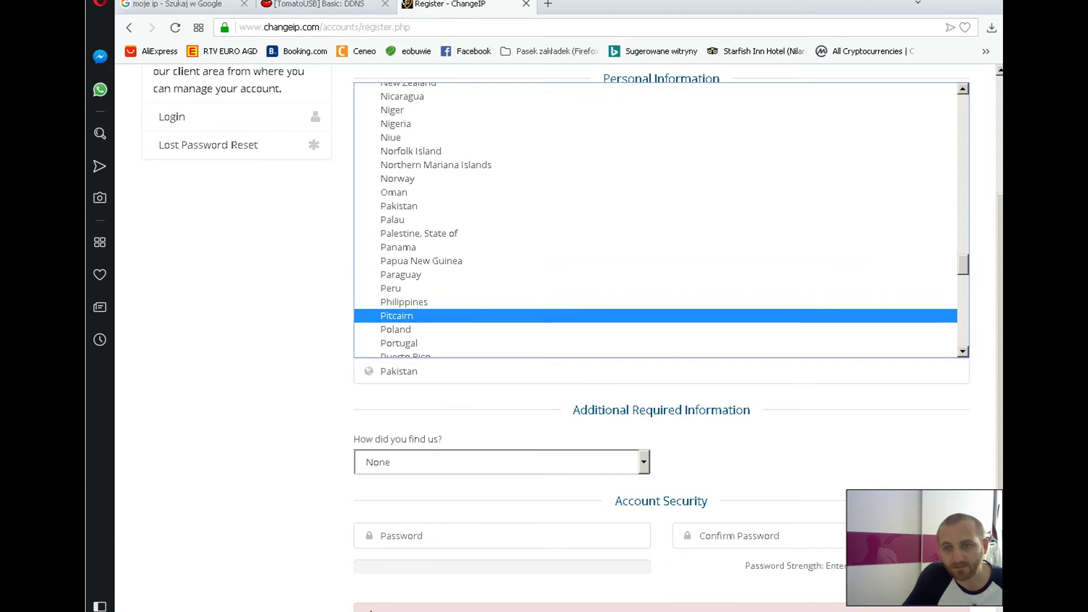
{"action": "left_click", "coordinate": [396, 329]}
Choose Google as the referral source and enter and confirm the account password.
{"action": "scroll", "coordinate": [558, 340], "scroll_direction": "down", "scroll_amount": 3}
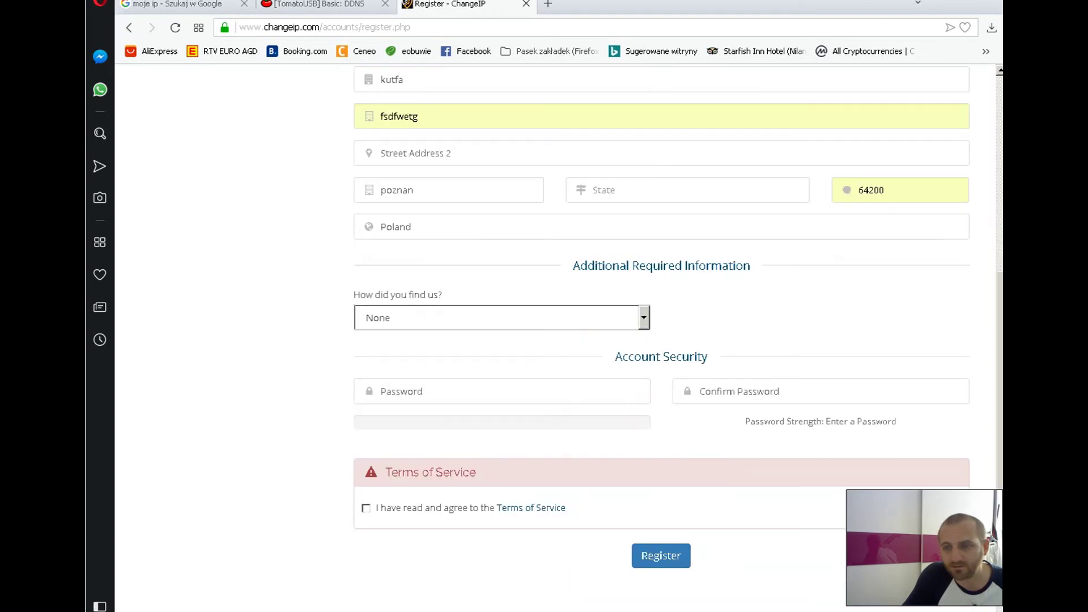
{"action": "left_click", "coordinate": [502, 318]}
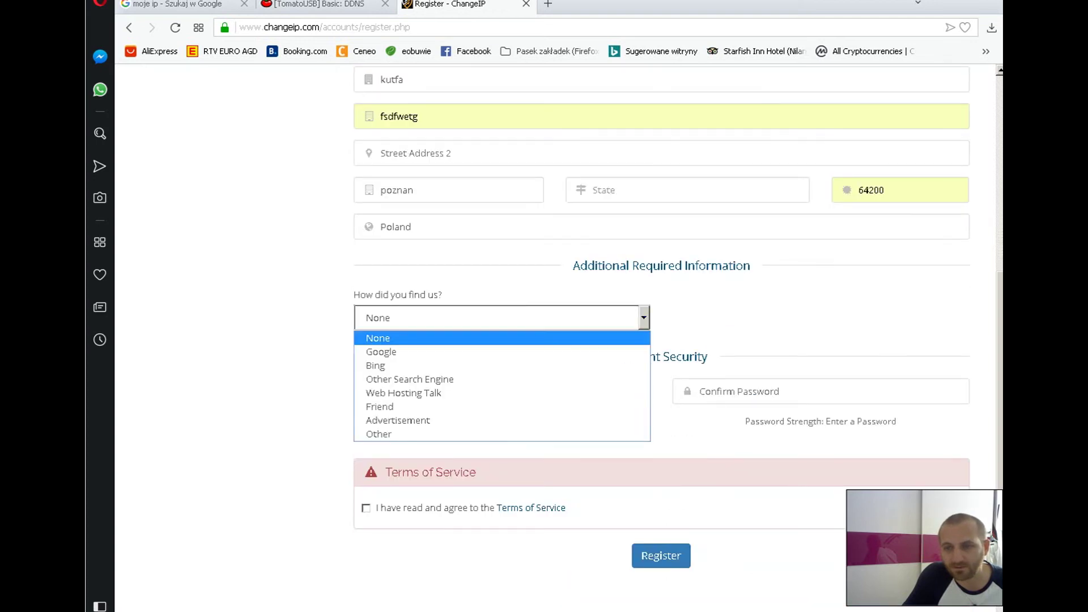
{"action": "left_click", "coordinate": [396, 349]}
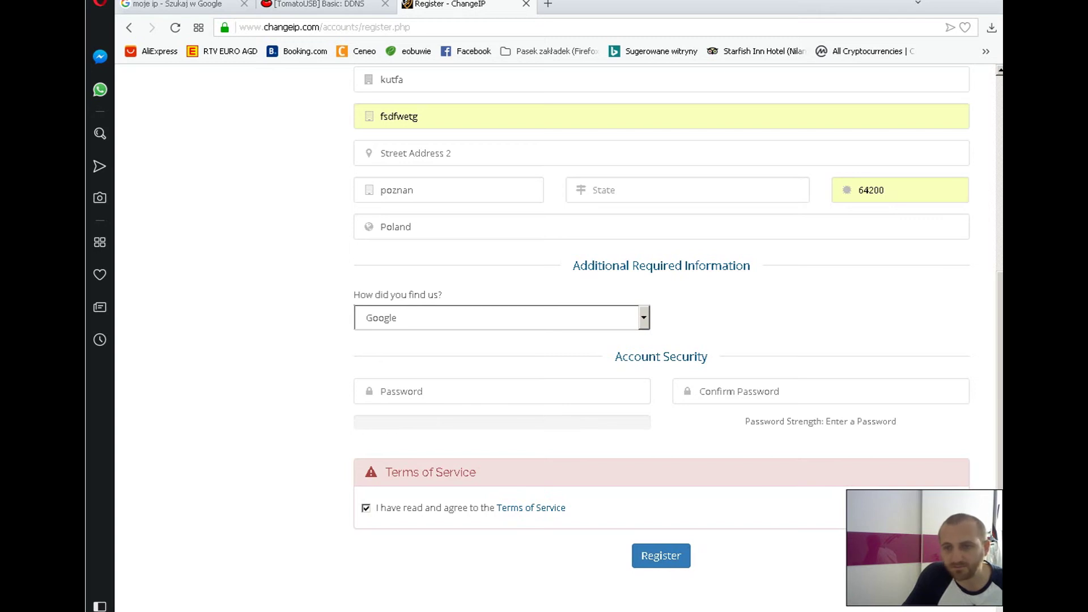
{"action": "left_click", "coordinate": [391, 391]}
{"action": "type", "text": "*****"}
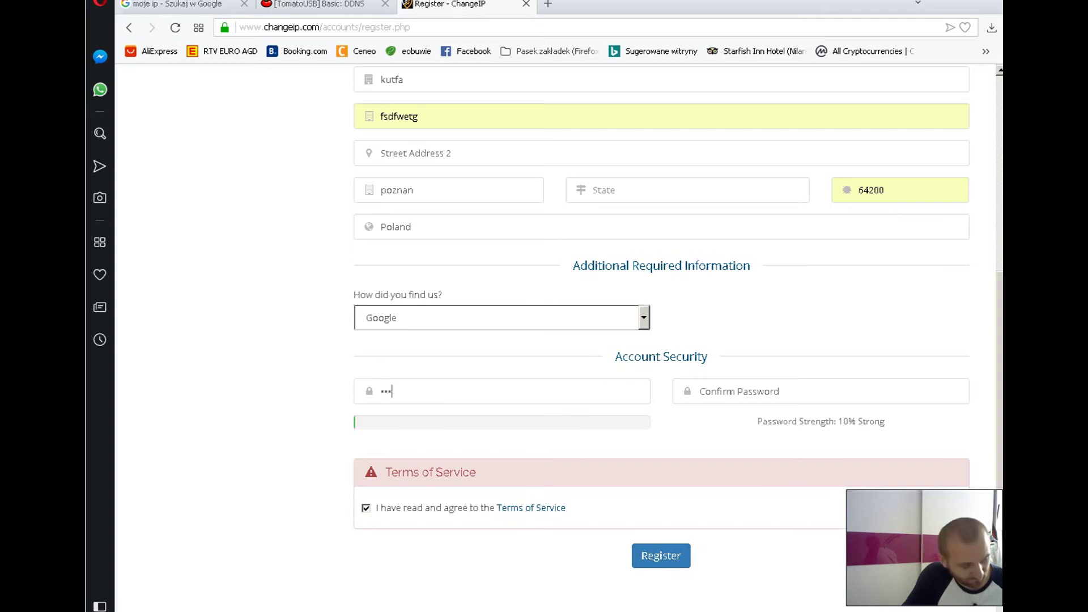
{"action": "type", "text": "****"}
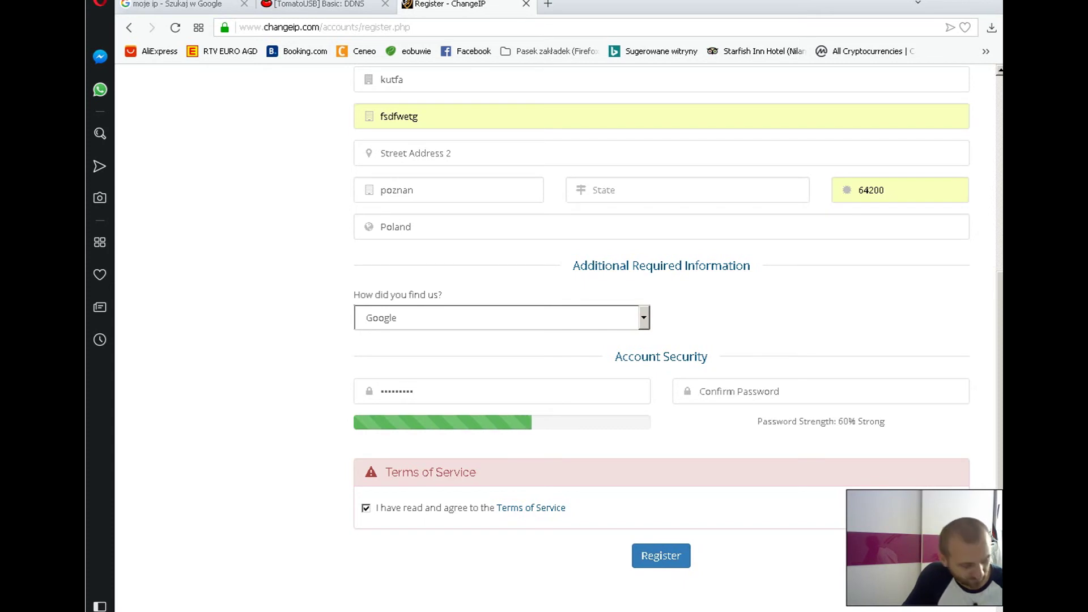
{"action": "left_click", "coordinate": [702, 391]}
{"action": "type", "text": "*********"}
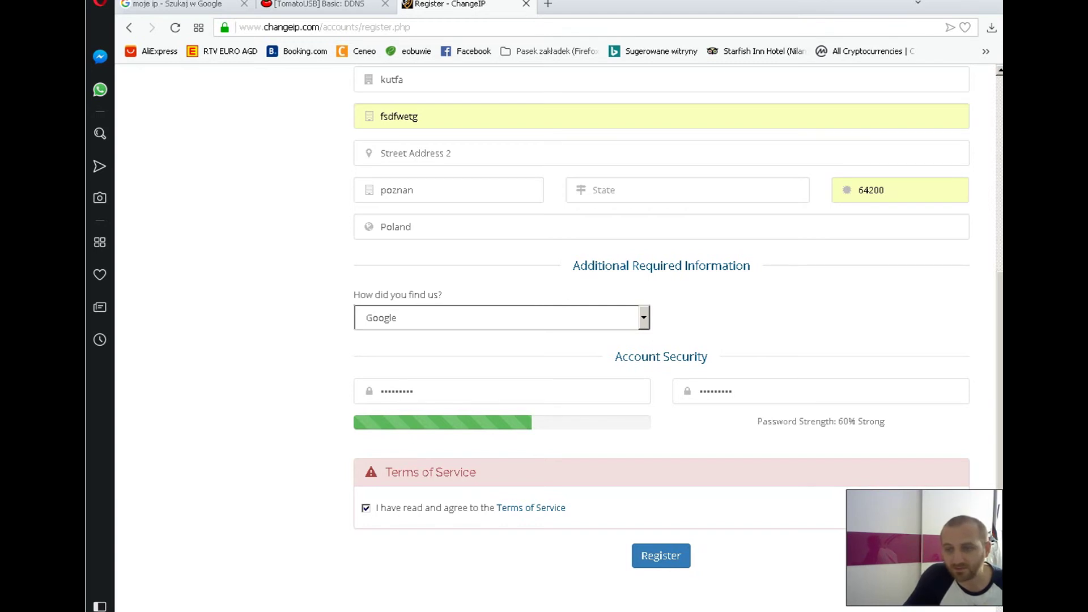
Recheck the e-mail field and submit the registration form.
{"action": "scroll", "coordinate": [661, 340], "scroll_direction": "up", "scroll_amount": 6}
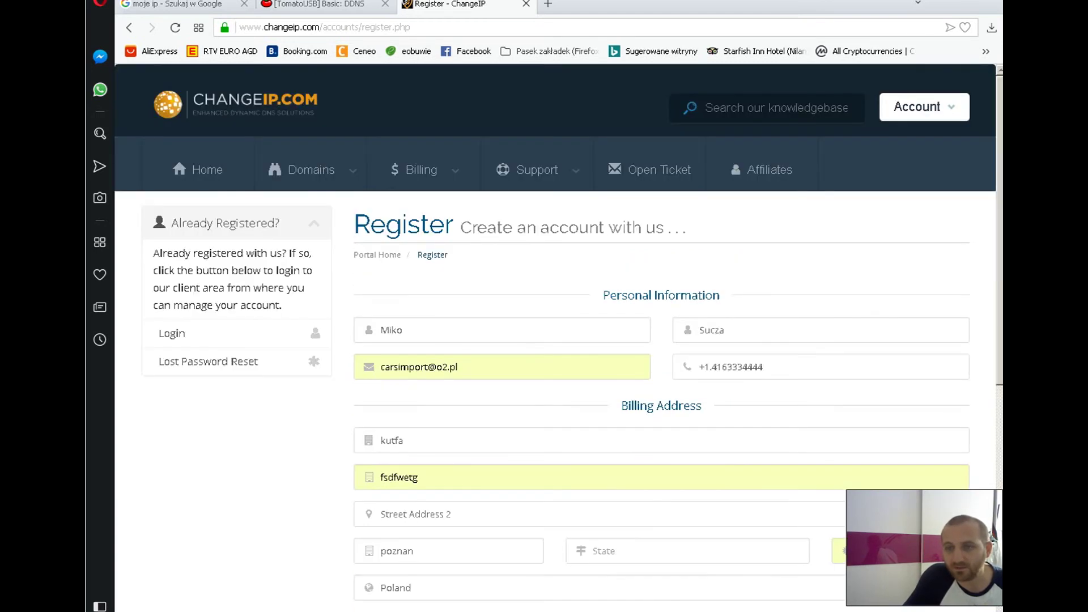
{"action": "key", "text": "Down"}
{"action": "key", "text": "ctrl+a"}
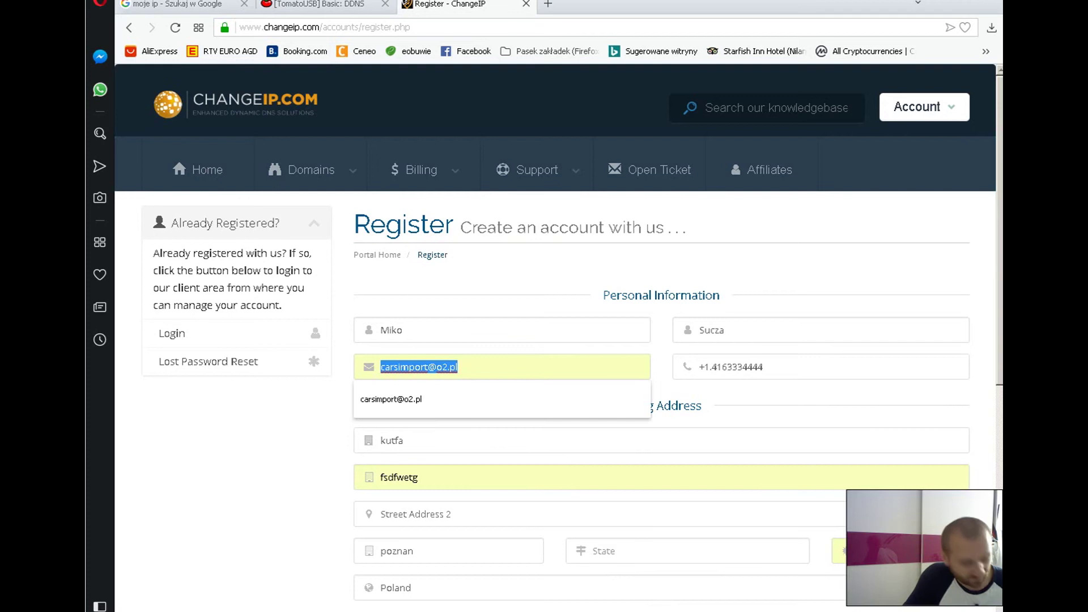
{"action": "key", "text": "Down"}
{"action": "scroll", "coordinate": [660, 340], "scroll_direction": "down", "scroll_amount": 7}
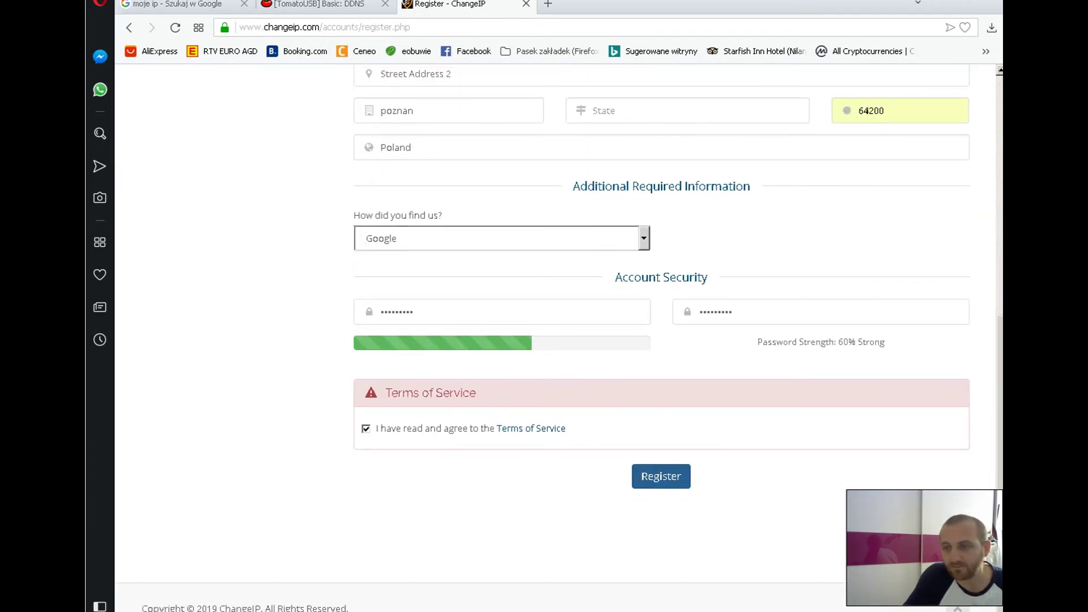
{"action": "key", "text": "Return"}
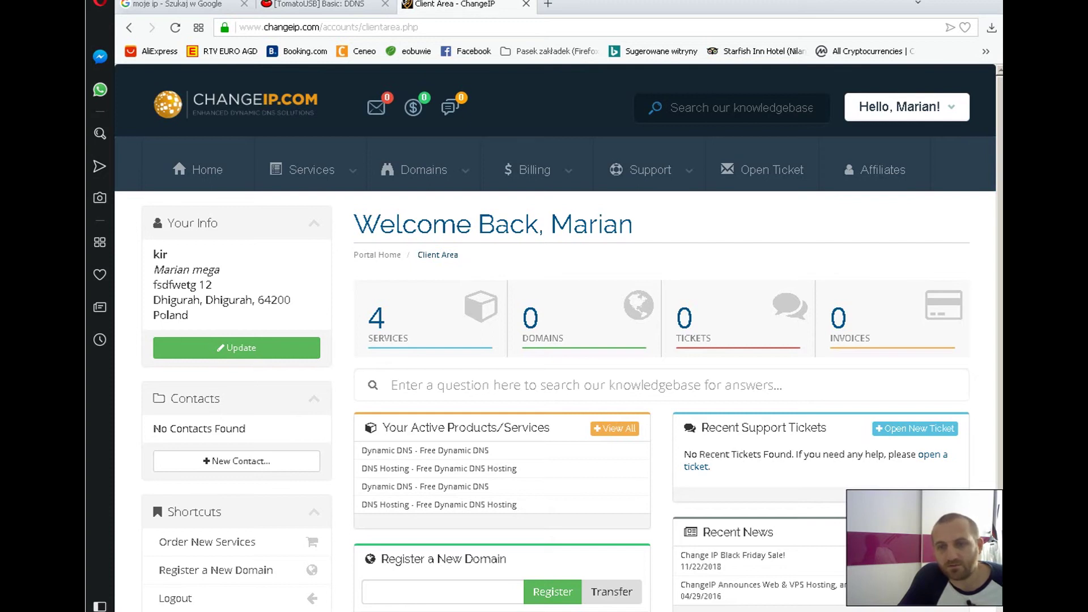
Go to My Services, then Order New Services to reach the DDNS Free and Premium plans.
{"action": "left_click", "coordinate": [312, 170]}
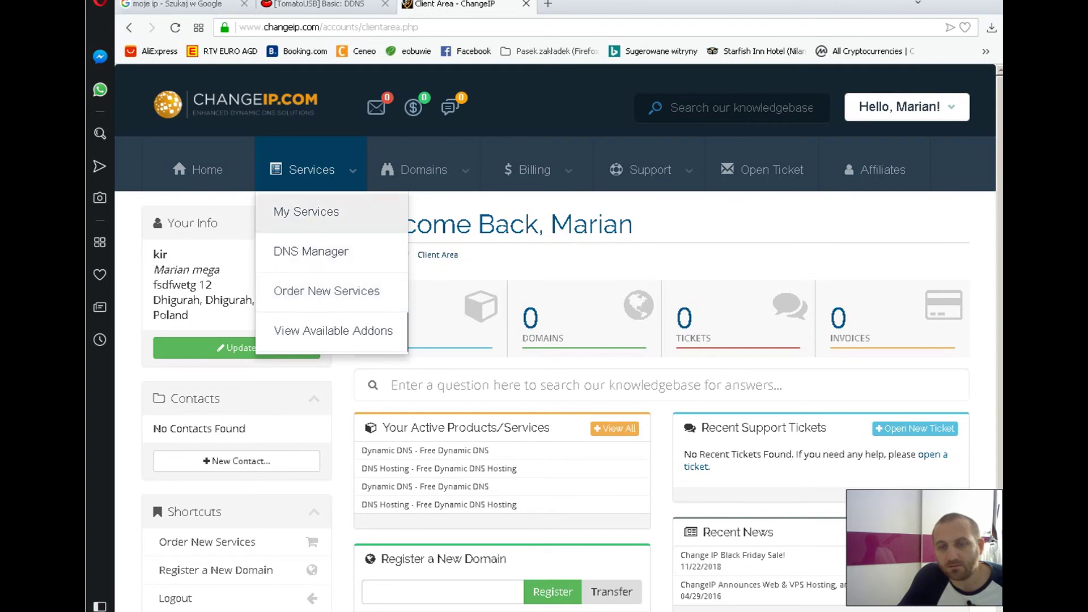
{"action": "left_click", "coordinate": [306, 212]}
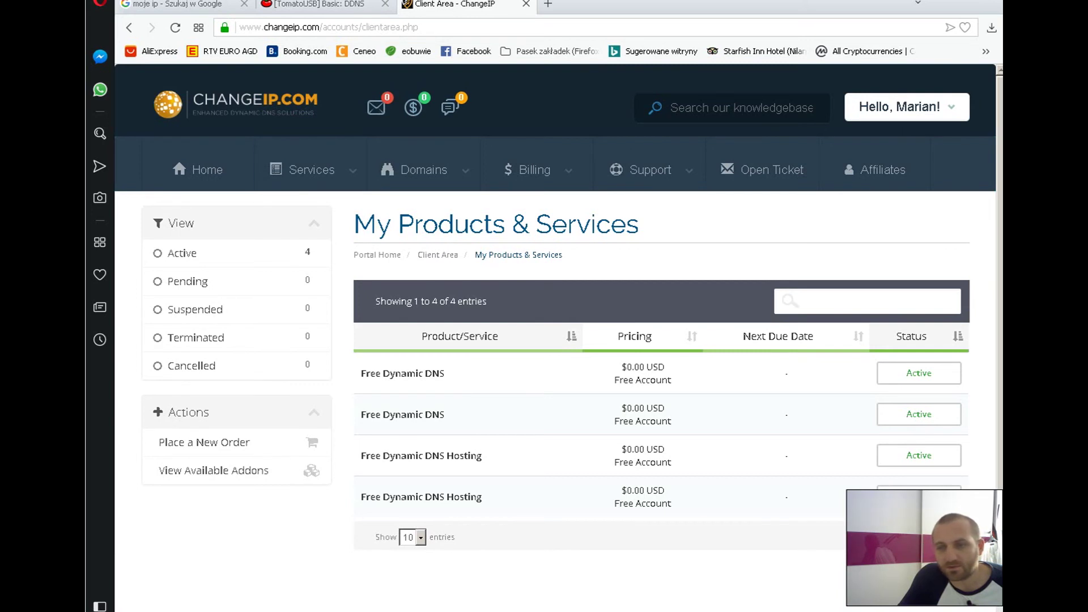
{"action": "left_click", "coordinate": [311, 169]}
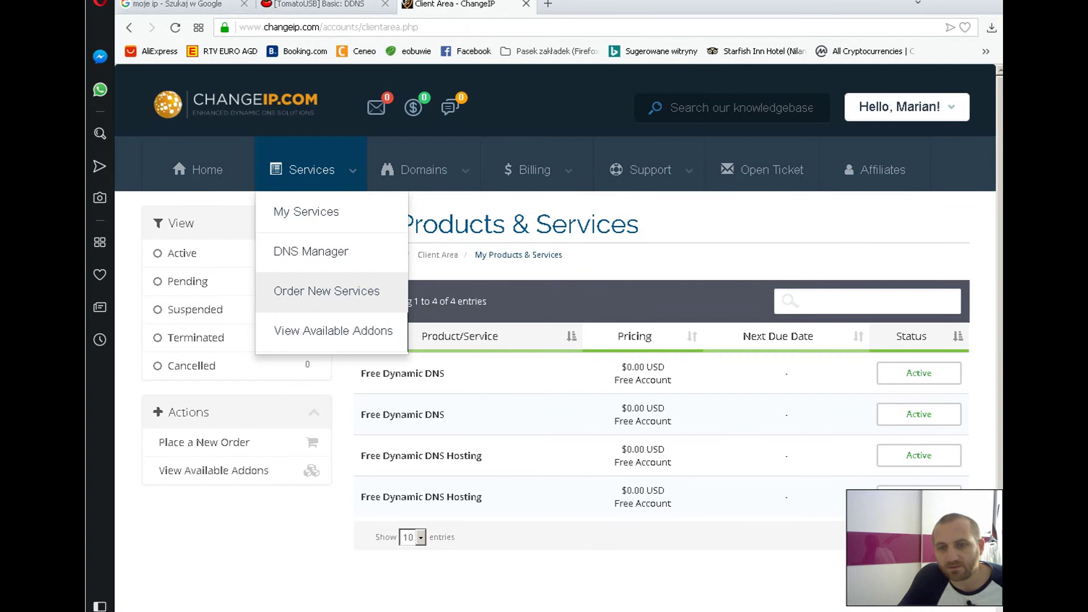
{"action": "left_click", "coordinate": [326, 290]}
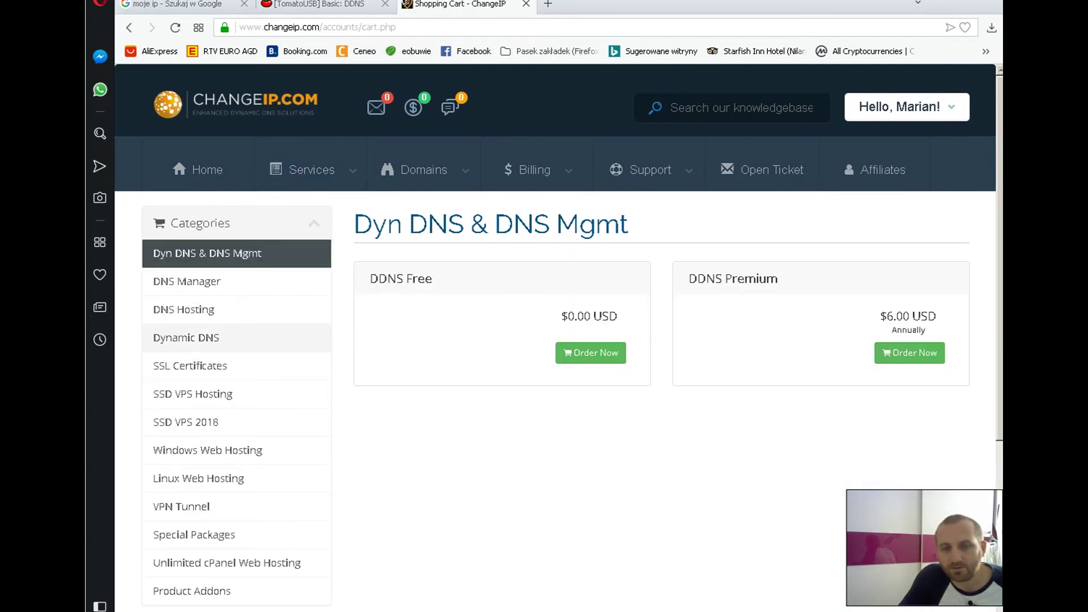
Order free Dynamic DNS for czterypalcewnatalce2019.dynamic-dns.net and reach Review & Checkout.
{"action": "left_click", "coordinate": [186, 337]}
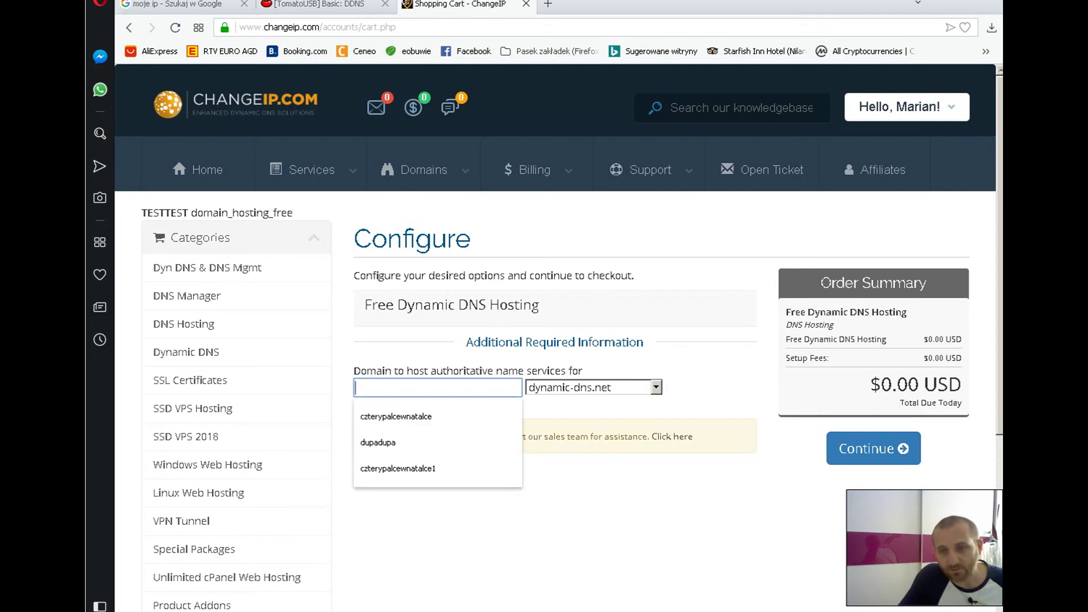
{"action": "type", "text": "czterypalcewnatalce"}
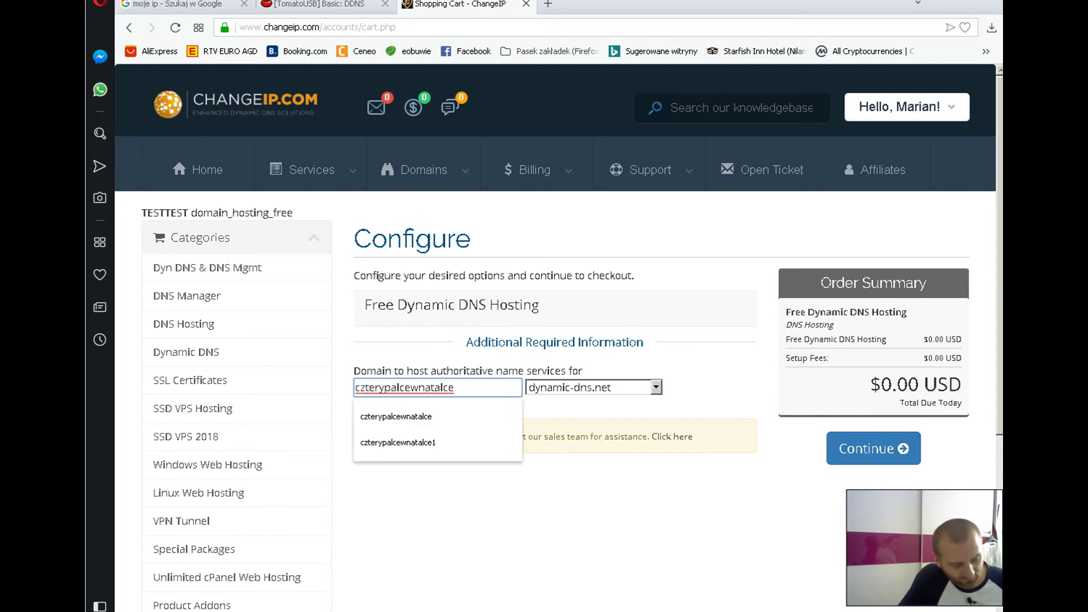
{"action": "type", "text": "2019"}
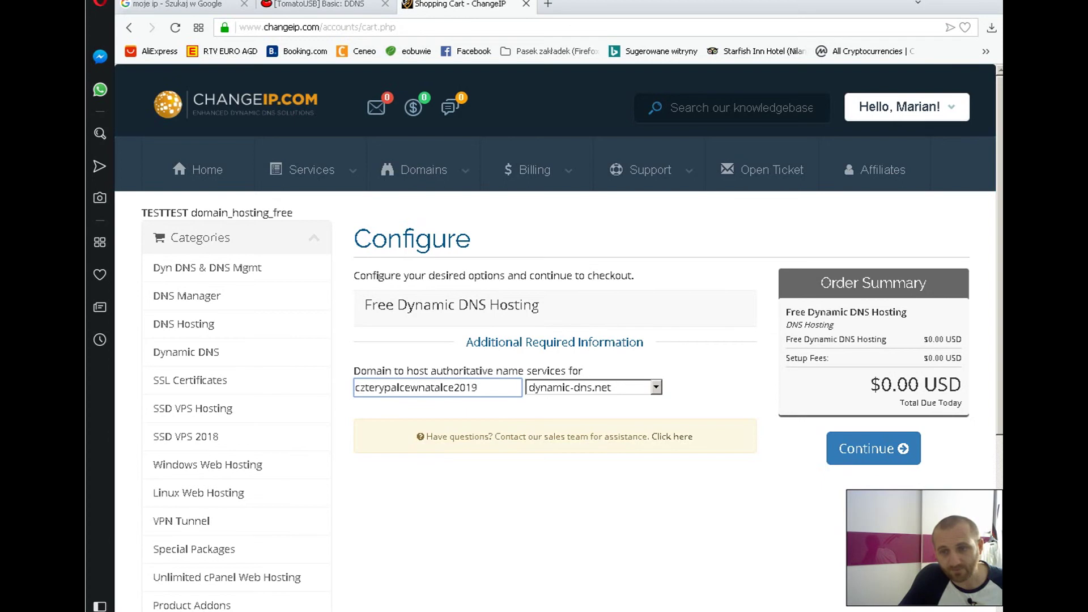
{"action": "key", "text": "ctrl+a"}
{"action": "key", "text": "ctrl+c"}
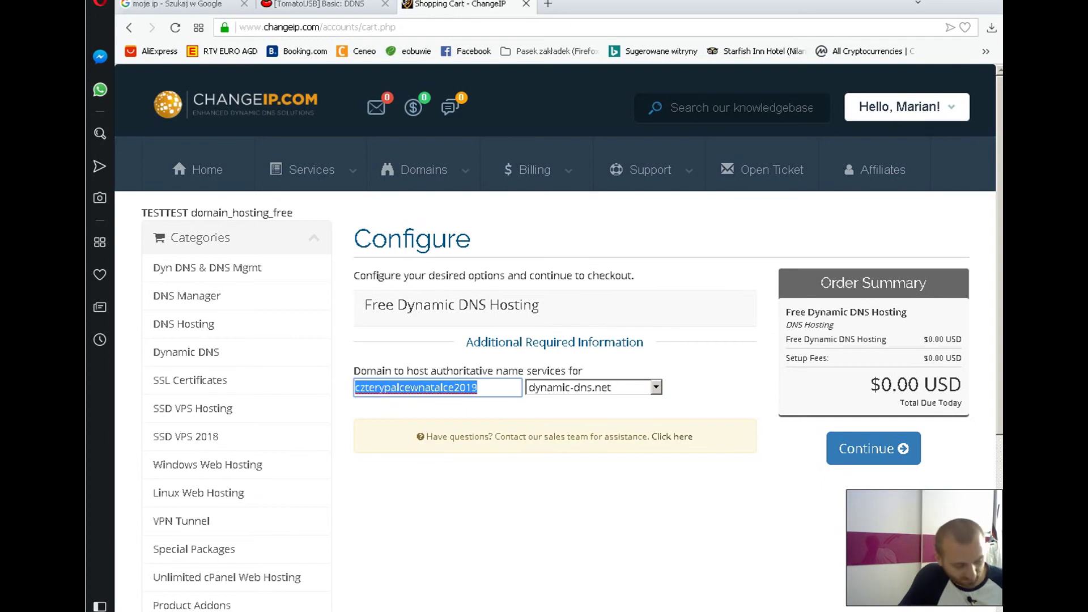
{"action": "key", "text": "Return"}
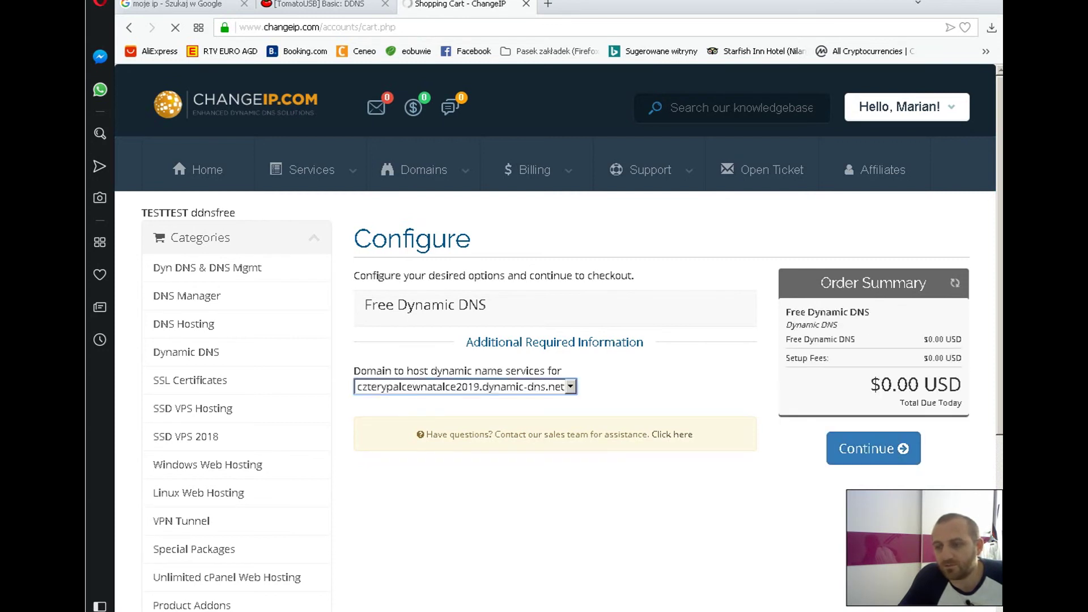
{"action": "key", "text": "Return"}
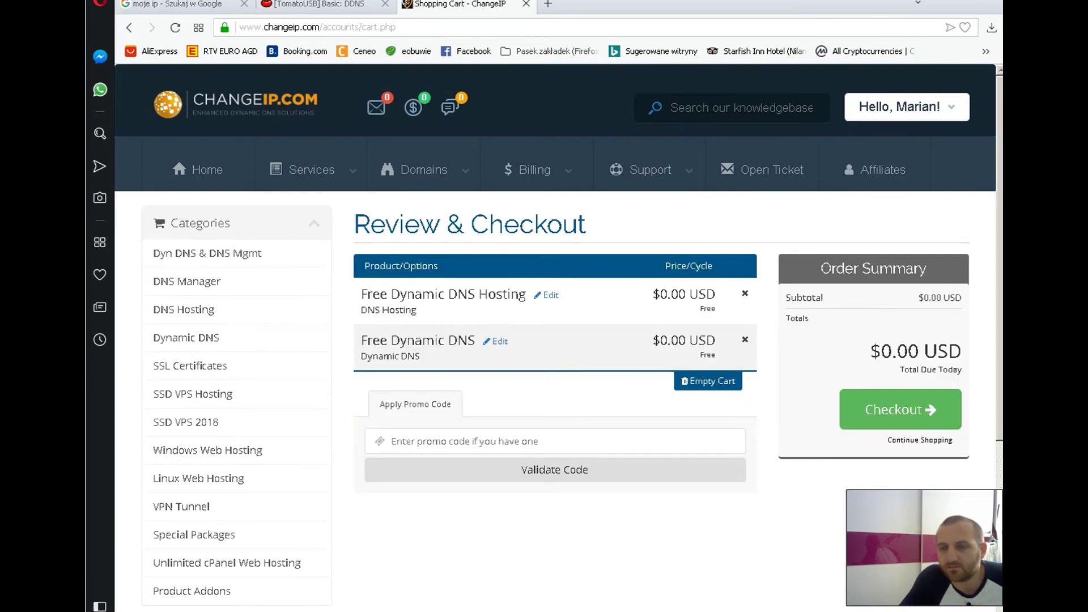
Check out, accept the Terms of Service and complete the $0.00 order.
{"action": "left_click", "coordinate": [900, 409]}
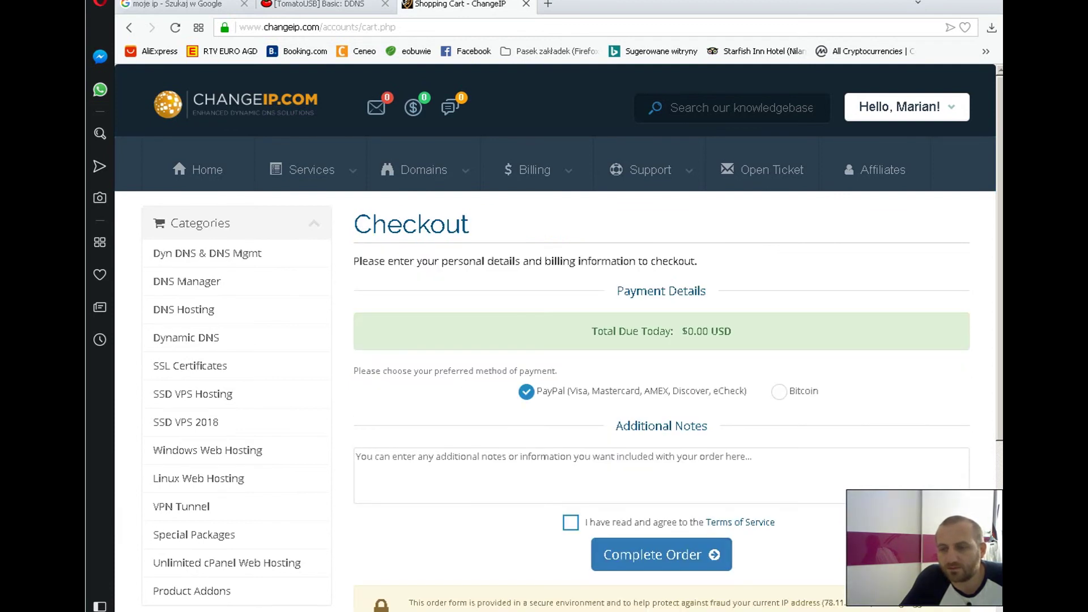
{"action": "left_click", "coordinate": [571, 522]}
{"action": "left_click", "coordinate": [661, 554]}
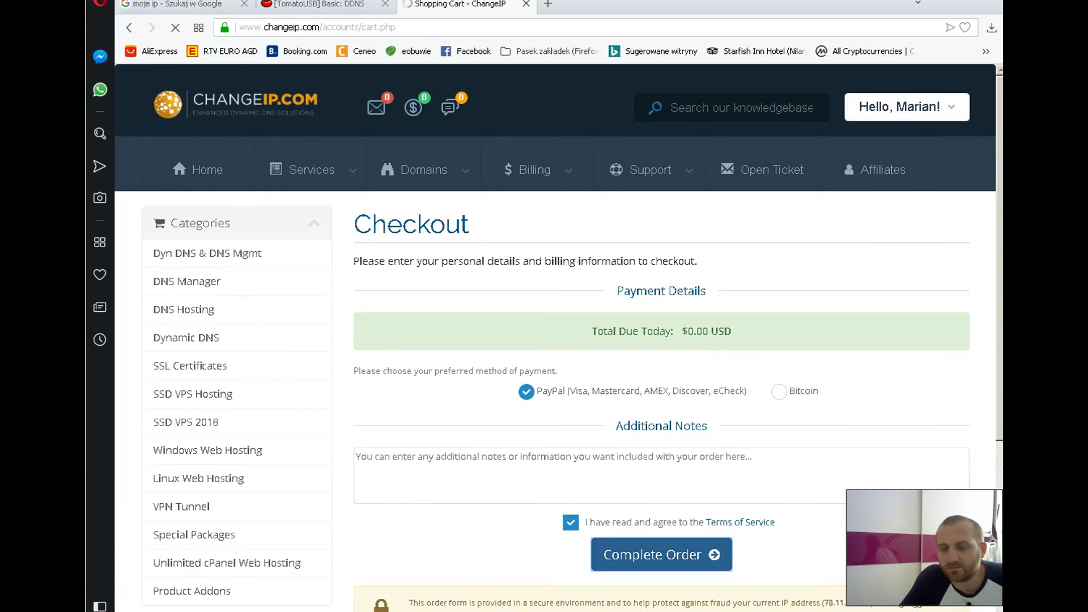
{"action": "scroll", "coordinate": [556, 340], "scroll_direction": "down", "scroll_amount": 4}
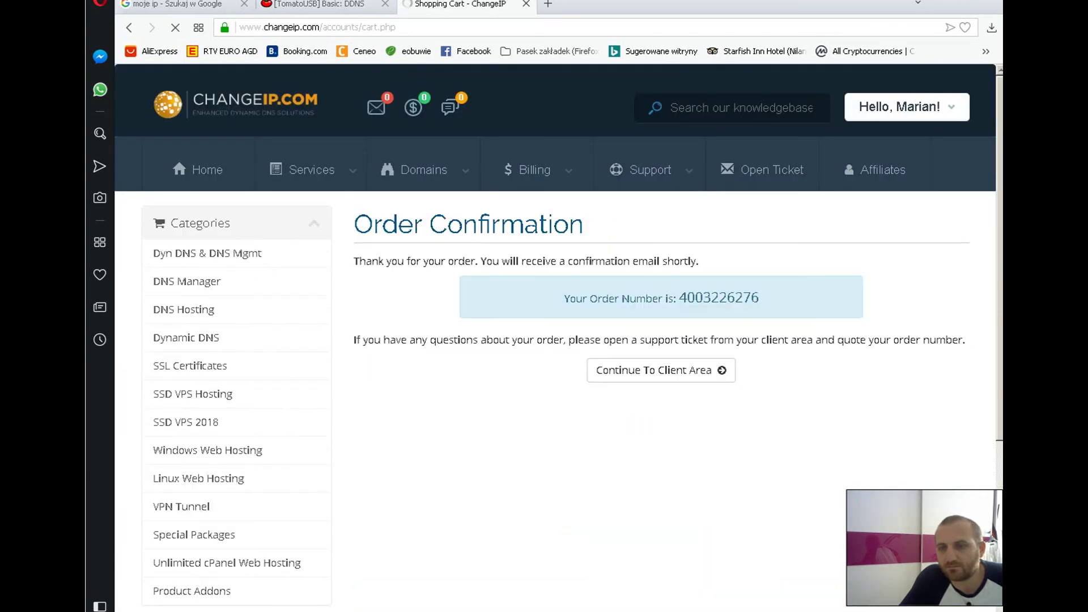
Open My Services, then return to Tomato's Dynamic DNS page.
{"action": "mouse_move", "coordinate": [311, 169]}
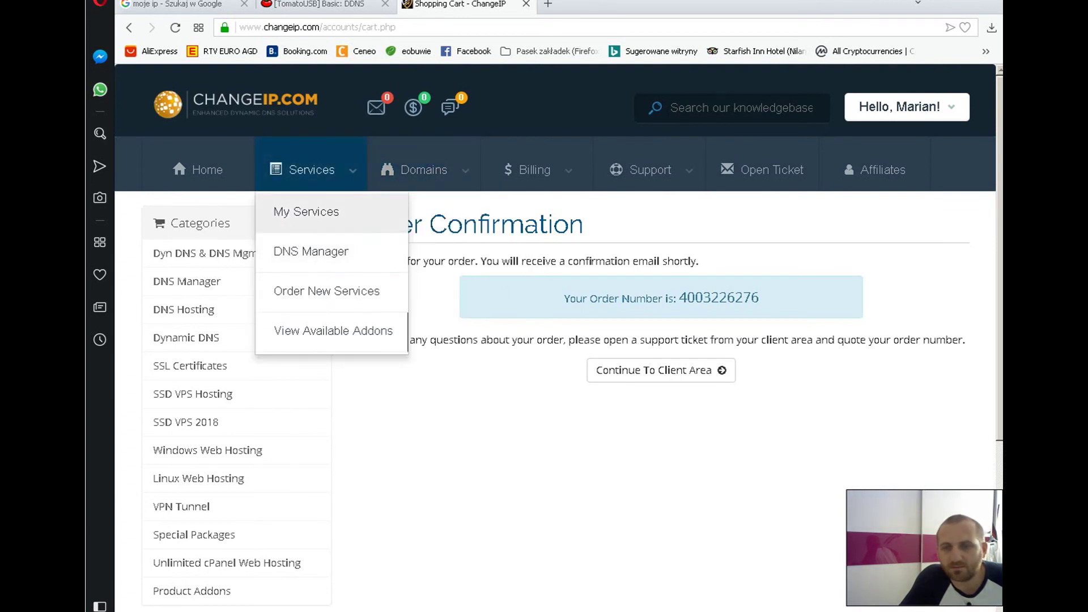
{"action": "left_click", "coordinate": [306, 212]}
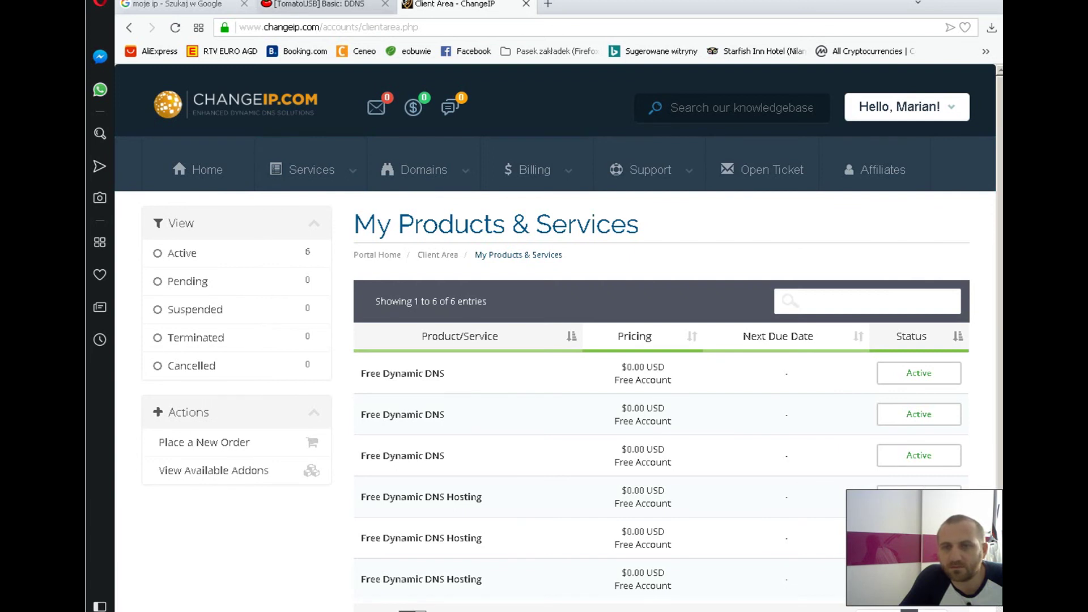
{"action": "key", "text": "ctrl+shift+Tab"}
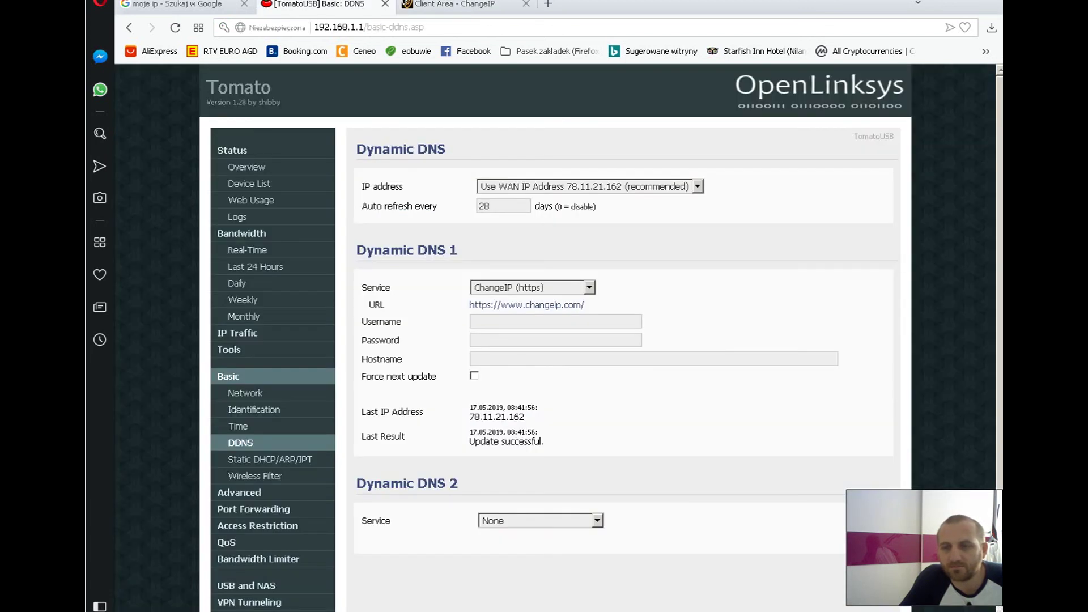
Keep ChangeIP (https) as Dynamic DNS 1's service and enter the account e-mail as username.
{"action": "scroll", "coordinate": [555, 340], "scroll_direction": "down", "scroll_amount": 1}
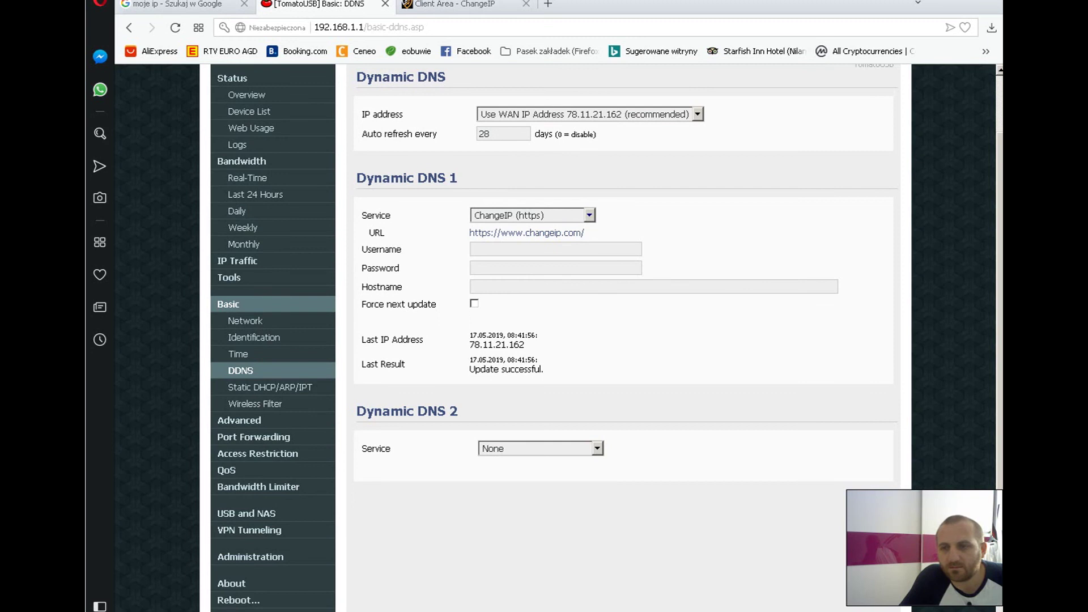
{"action": "left_click", "coordinate": [589, 215]}
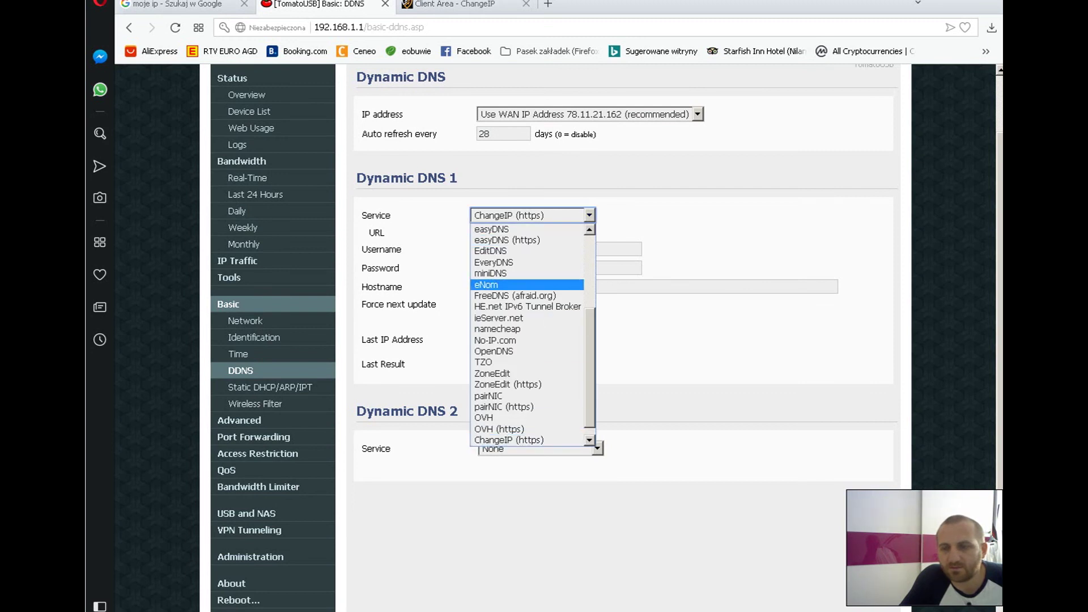
{"action": "key", "text": "Escape"}
{"action": "left_click", "coordinate": [555, 249]}
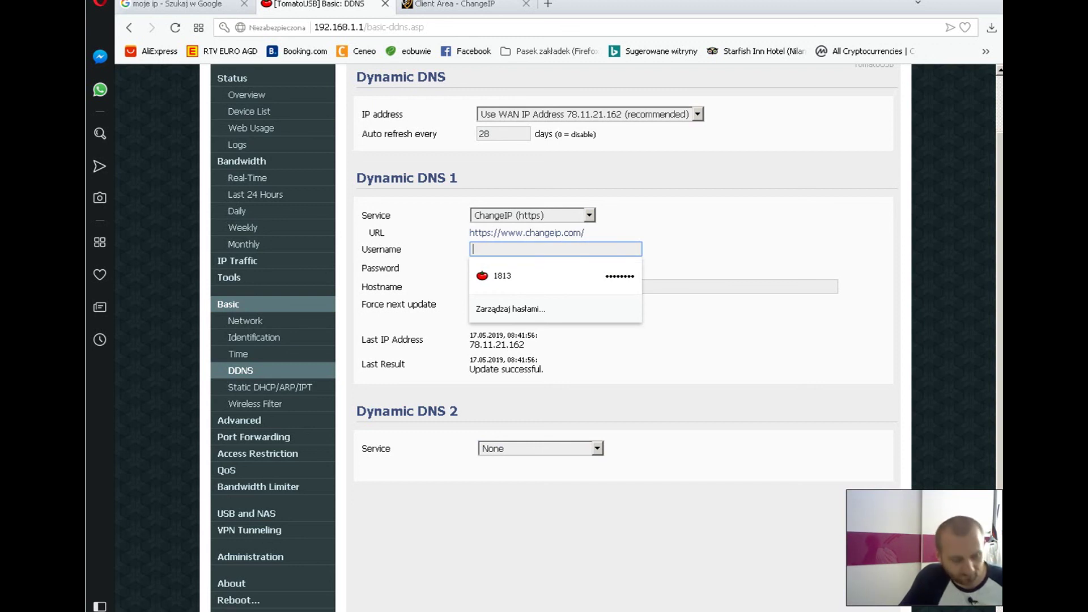
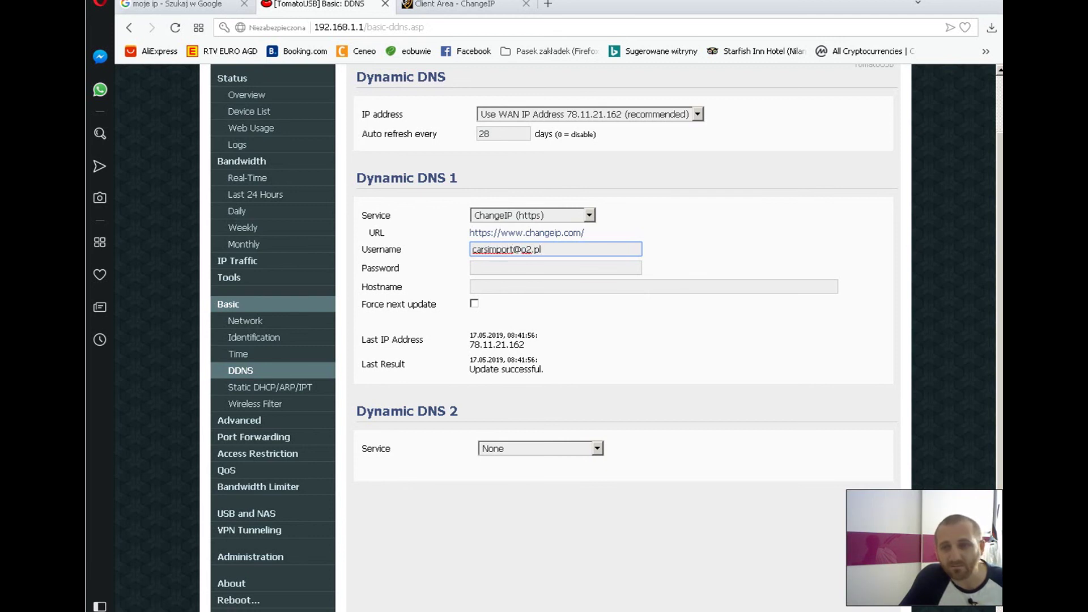
Enter the ChangeIP account password in the Password field.
{"action": "key", "text": "Tab"}
{"action": "key", "text": "ctrl+v"}
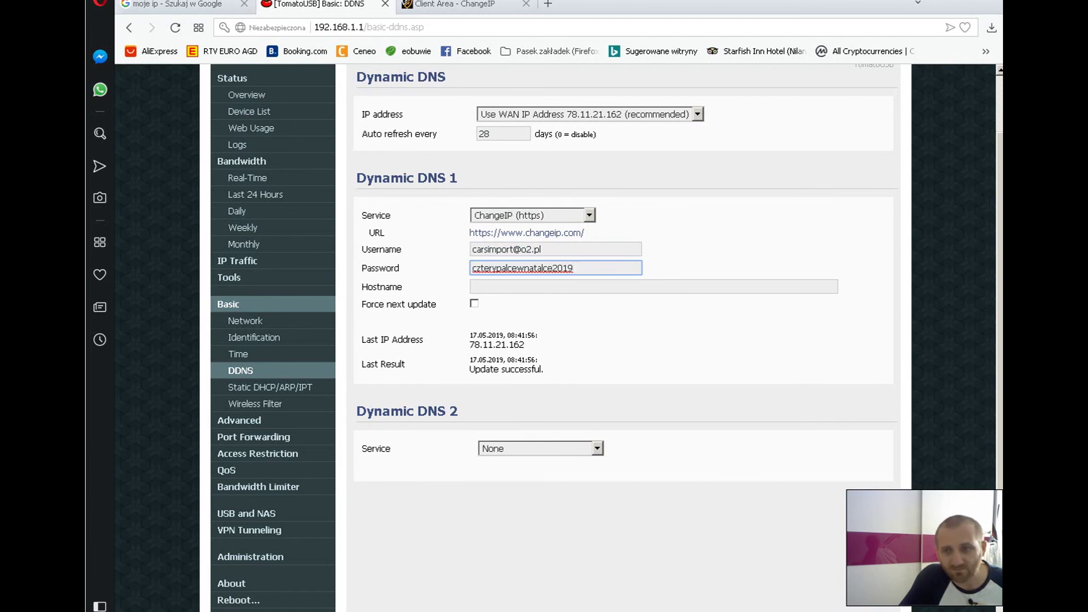
{"action": "key", "text": "Tab"}
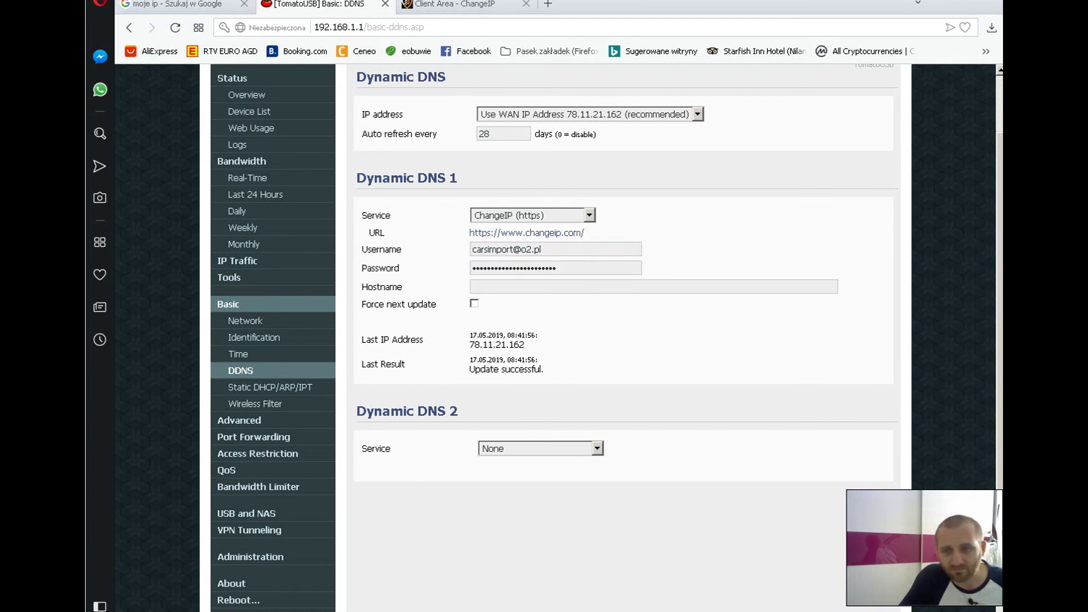
{"action": "left_click", "coordinate": [573, 268]}
{"action": "key", "text": "ctrl+a"}
{"action": "key", "text": "ctrl+c"}
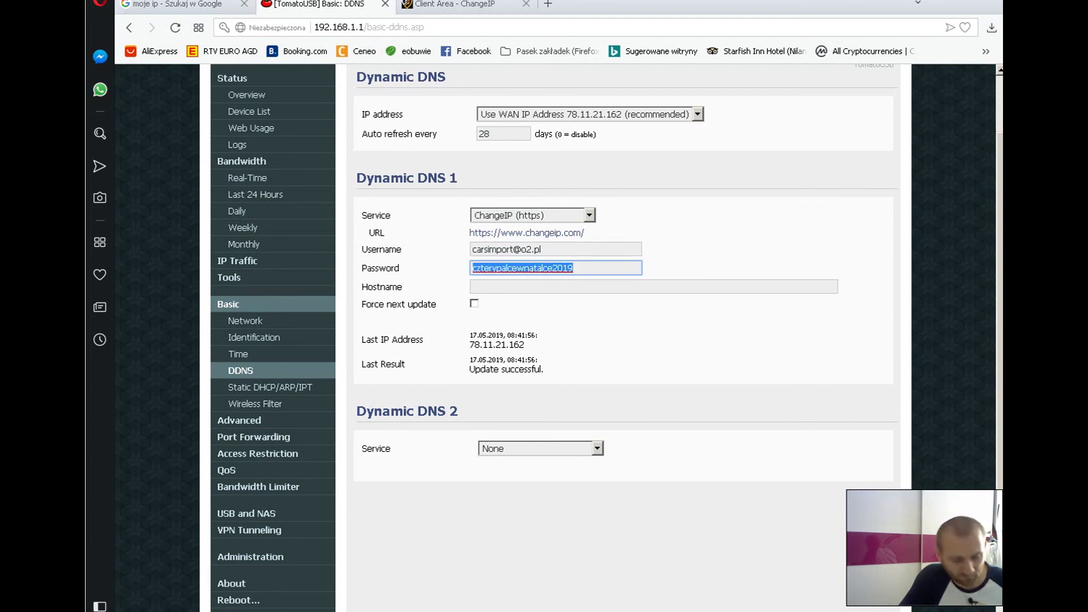
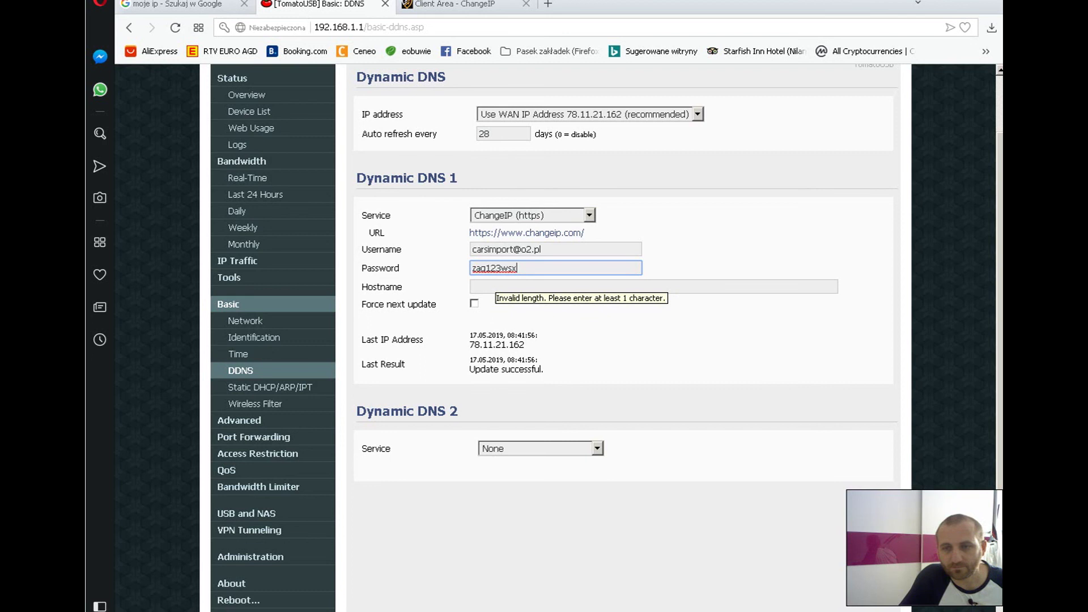
{"action": "key", "text": "Tab"}
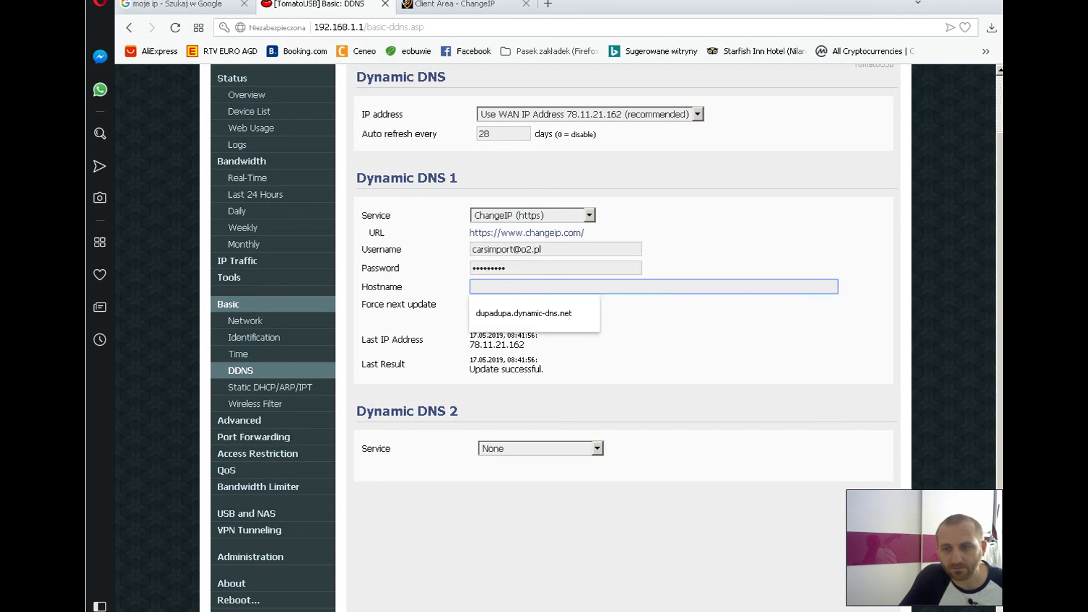
Set the Dynamic DNS 1 hostname to czterypalcewnatalce2019.dynamic-dns.net.
{"action": "key", "text": "Down"}
{"action": "key", "text": "Return"}
{"action": "left_click_drag", "start_coordinate": [547, 287], "coordinate": [472, 287]}
{"action": "key", "text": "Down"}
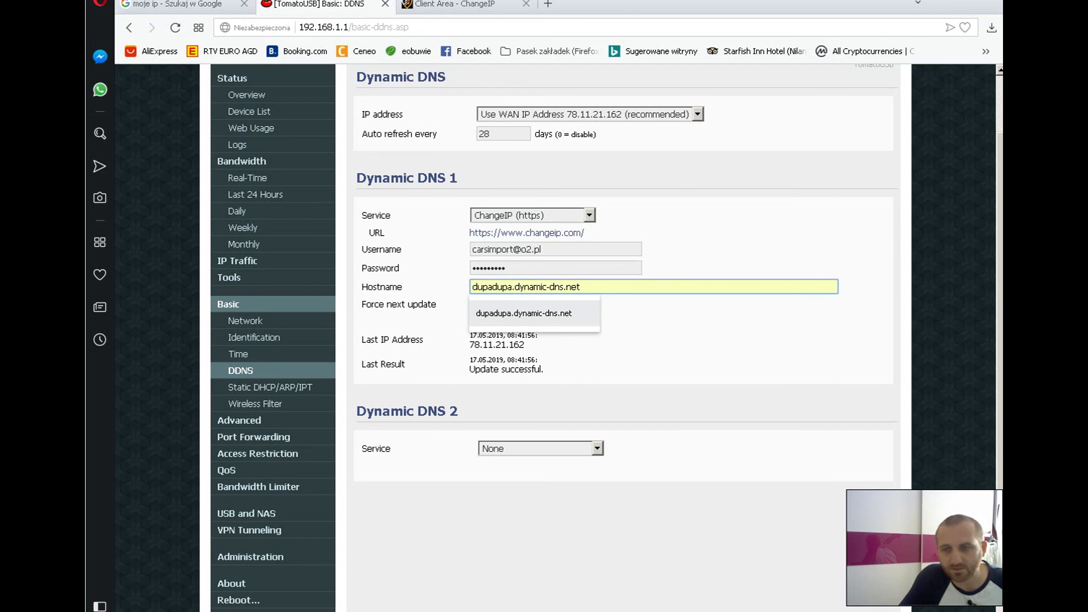
{"action": "key", "text": "BackSpace"}
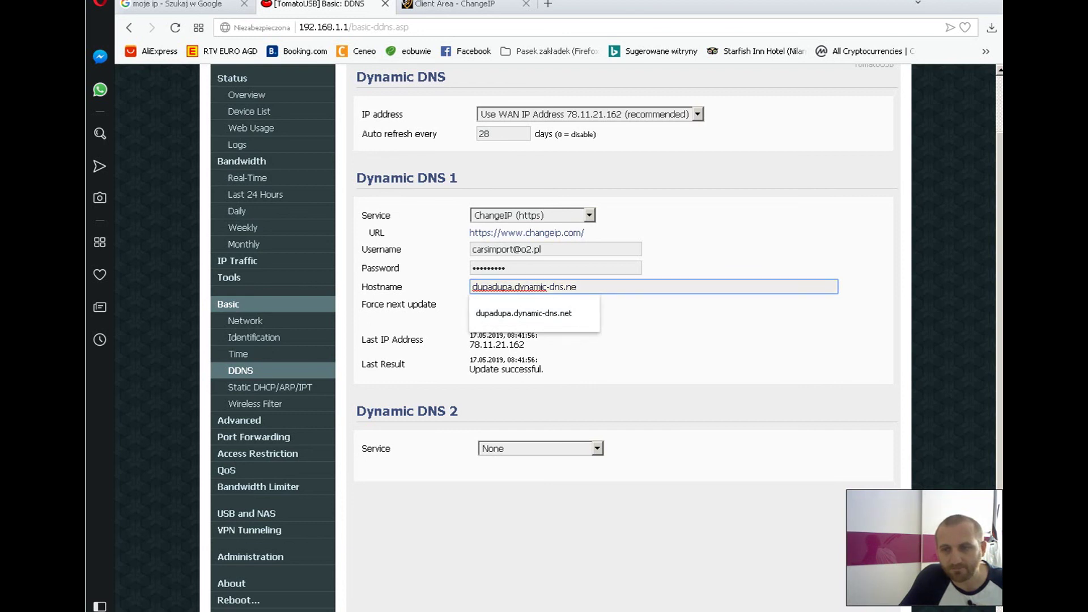
{"action": "type", "text": "t"}
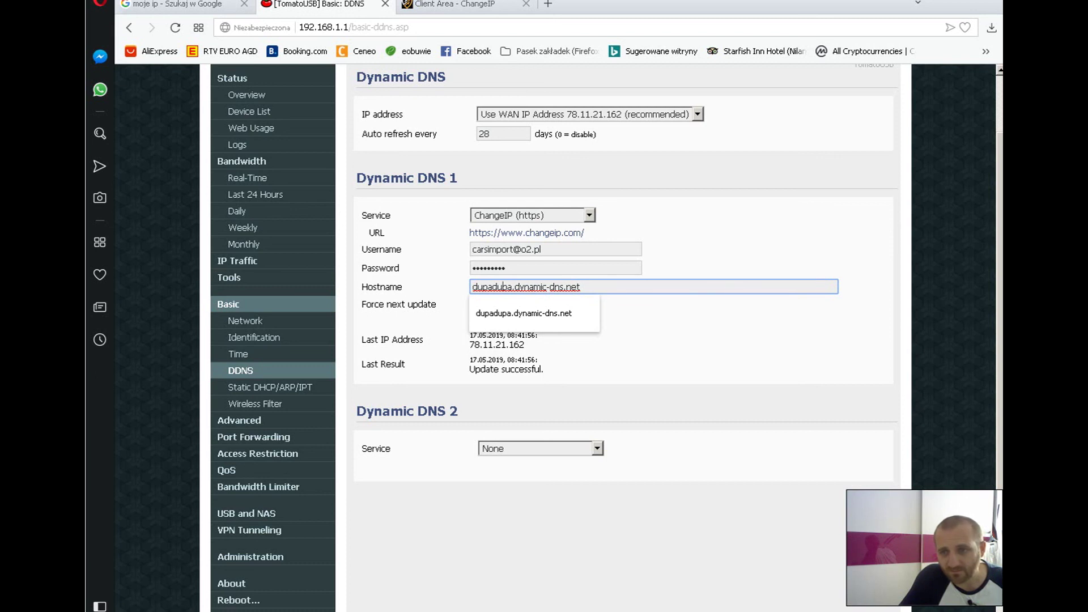
{"action": "left_click", "coordinate": [515, 287]}
{"action": "key", "text": "BackSpace"}
{"action": "key", "text": "BackSpace"}
{"action": "key", "text": "BackSpace"}
{"action": "key", "text": "BackSpace"}
{"action": "key", "text": "BackSpace"}
{"action": "key", "text": "BackSpace"}
{"action": "key", "text": "BackSpace"}
{"action": "key", "text": "BackSpace"}
{"action": "key", "text": "BackSpace"}
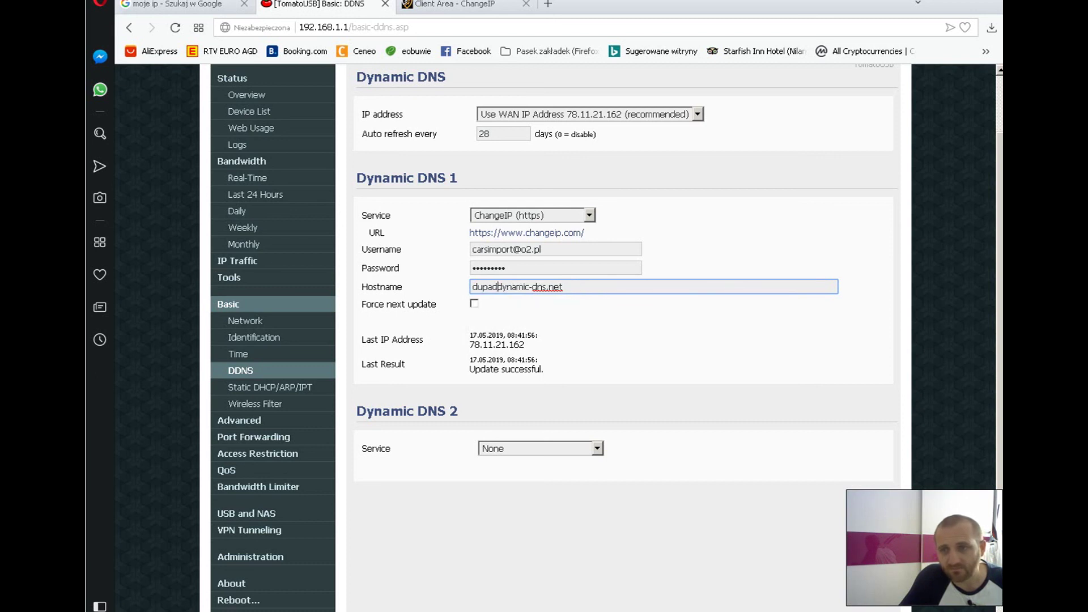
{"action": "key", "text": "ctrl+v"}
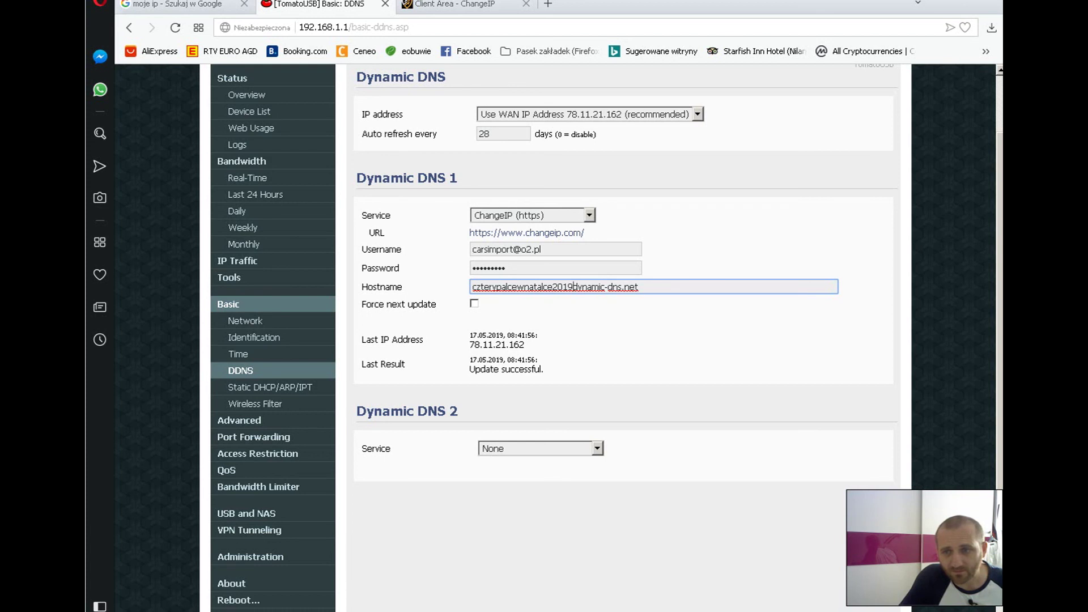
{"action": "type", "text": "."}
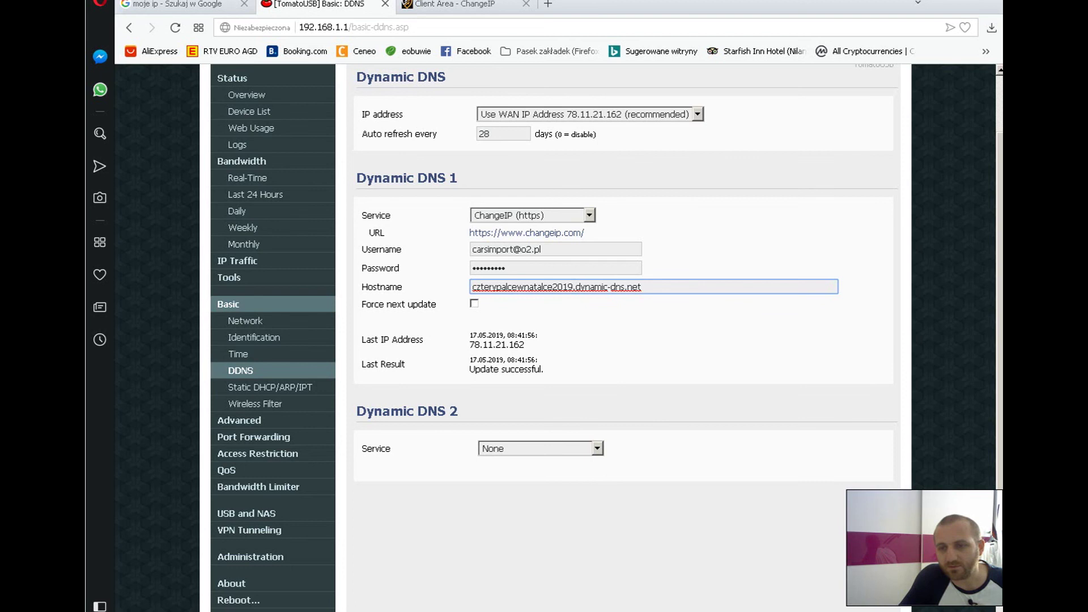
{"action": "scroll", "coordinate": [624, 340], "scroll_direction": "down", "scroll_amount": 1}
Save the Dynamic DNS 1 settings, select the saved hostname, and return to ChangeIP's My Products & Services.
{"action": "left_click", "coordinate": [811, 609]}
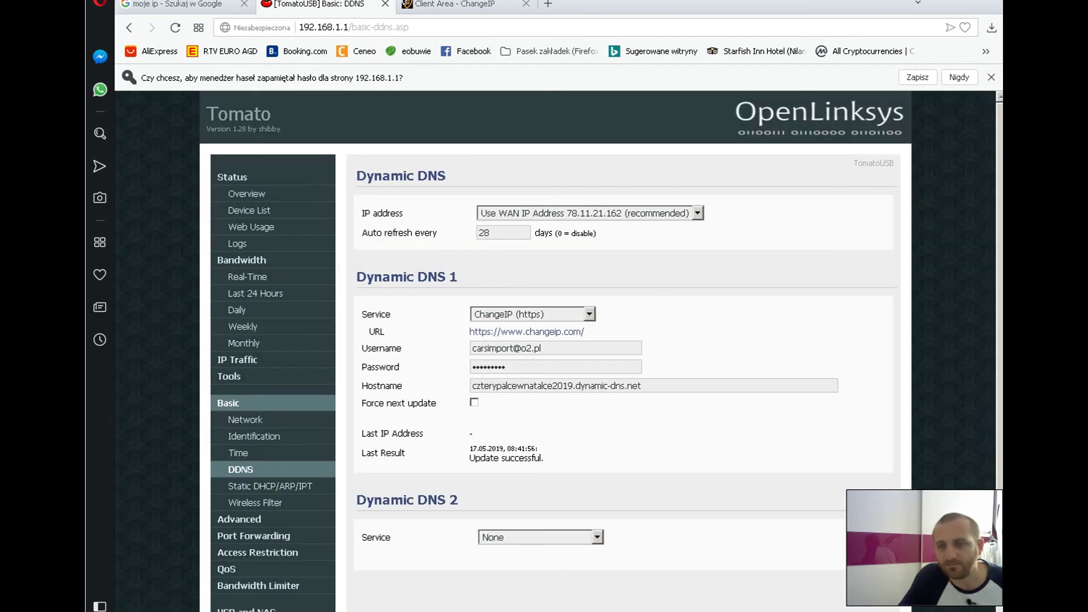
{"action": "left_click", "coordinate": [642, 385]}
{"action": "key", "text": "ctrl+a"}
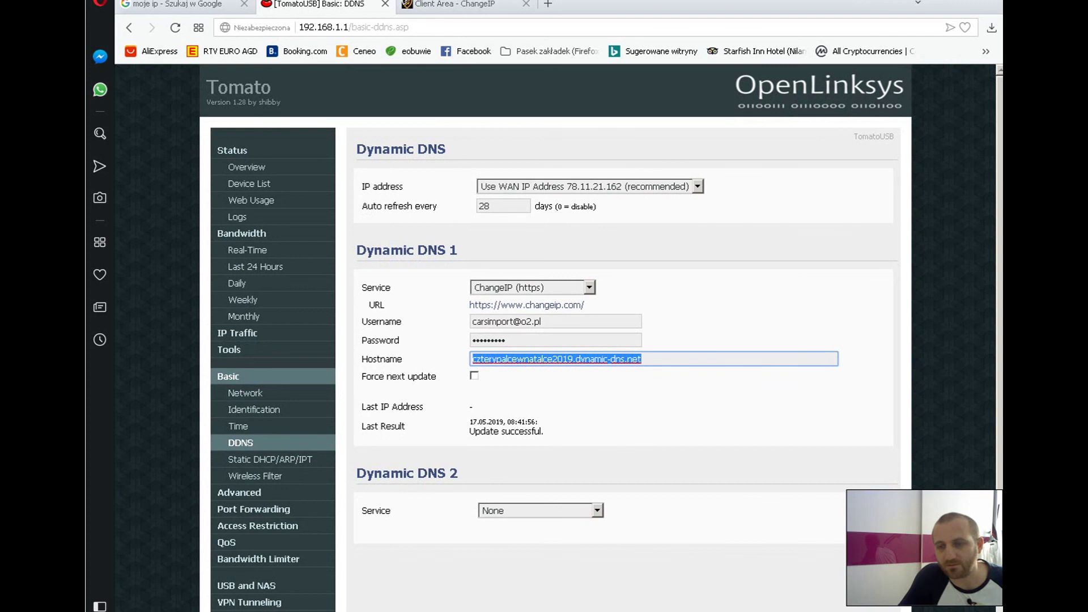
{"action": "key", "text": "ctrl+Tab"}
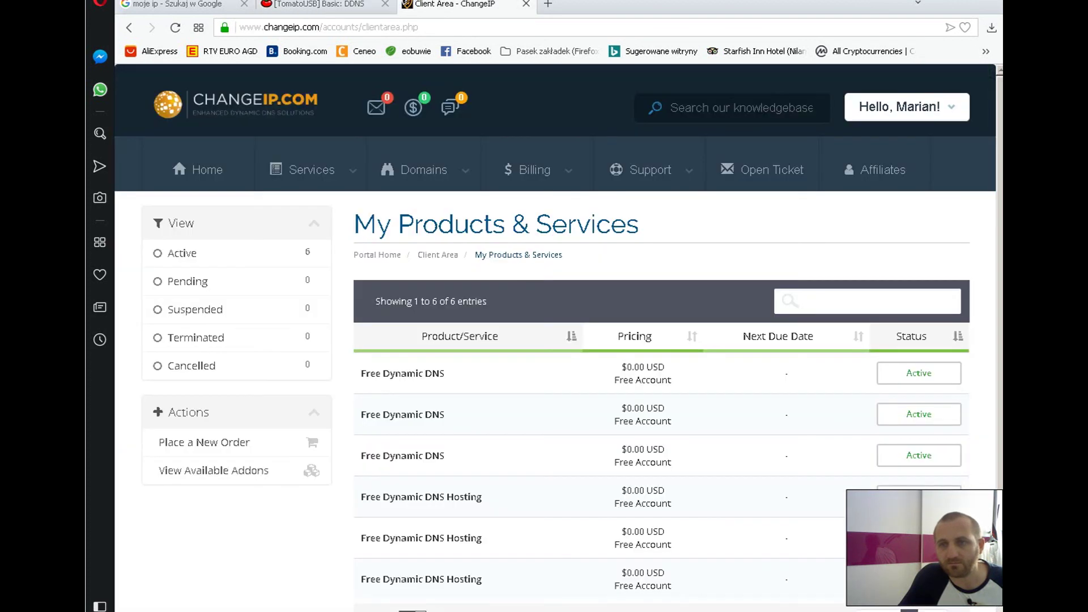